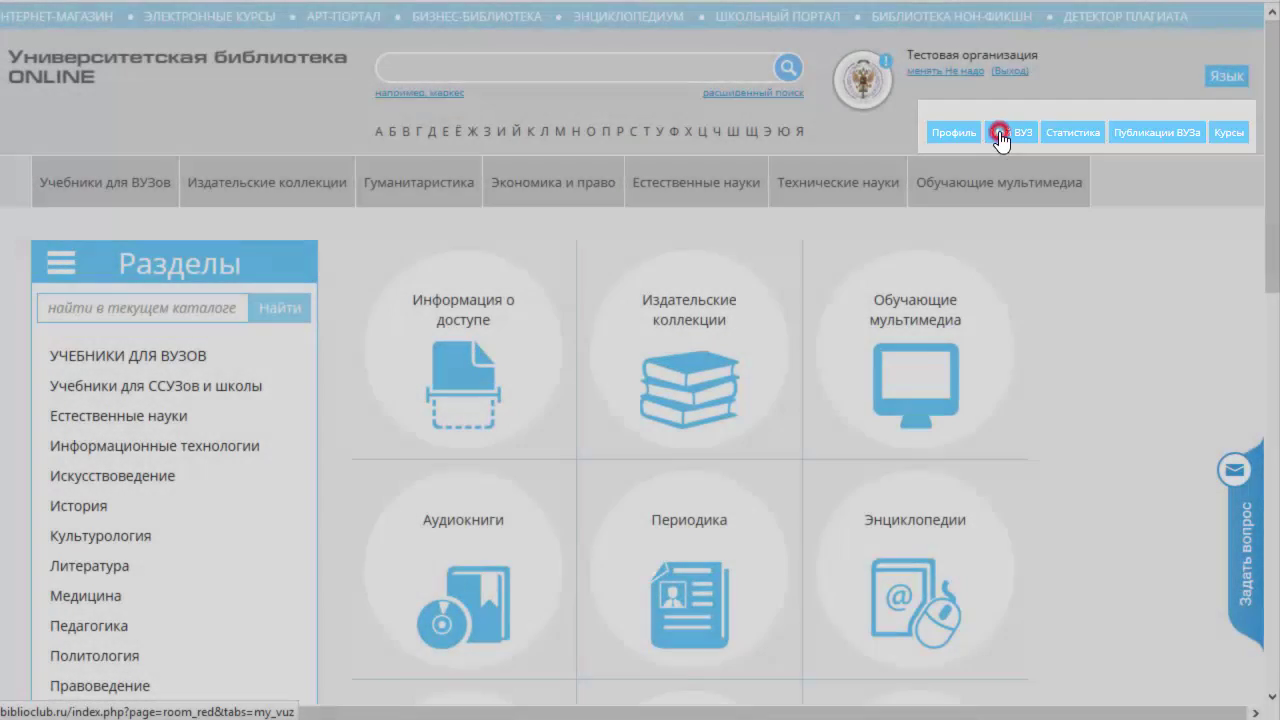
Step: Go to Мой ВУЗ → Пользователи to list the institution's 294 users
click(1002, 140)
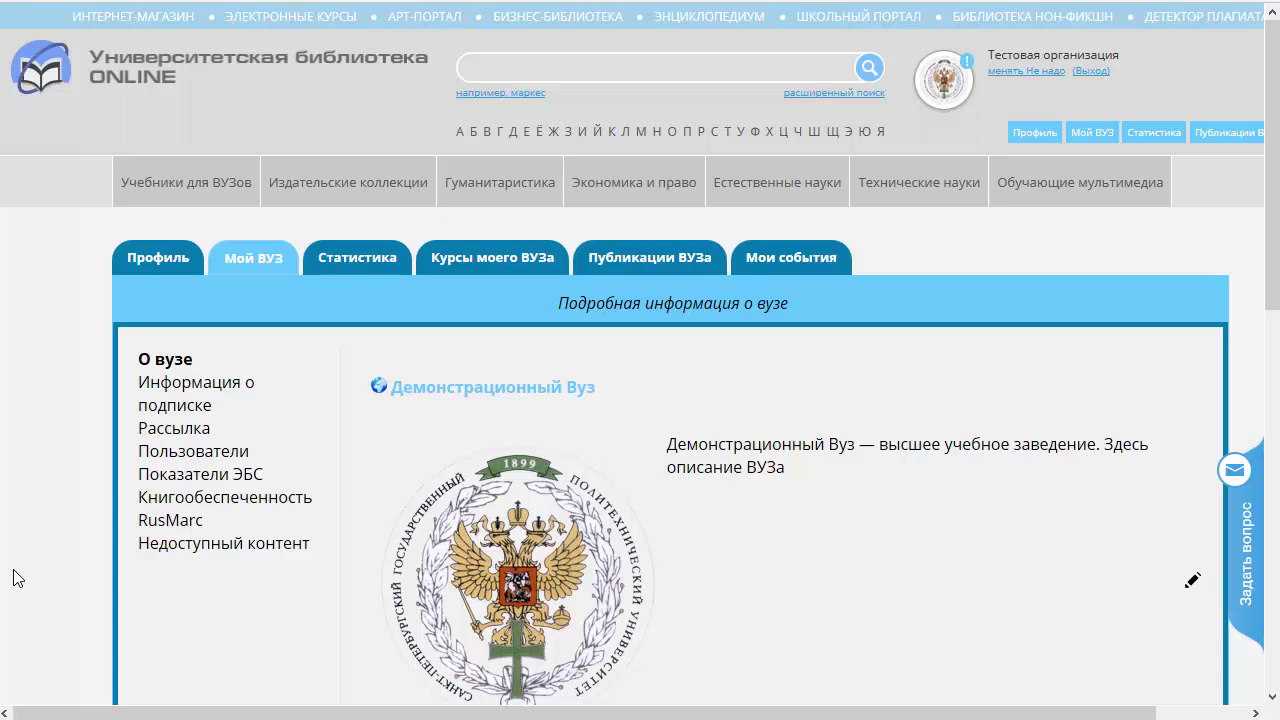
click(187, 455)
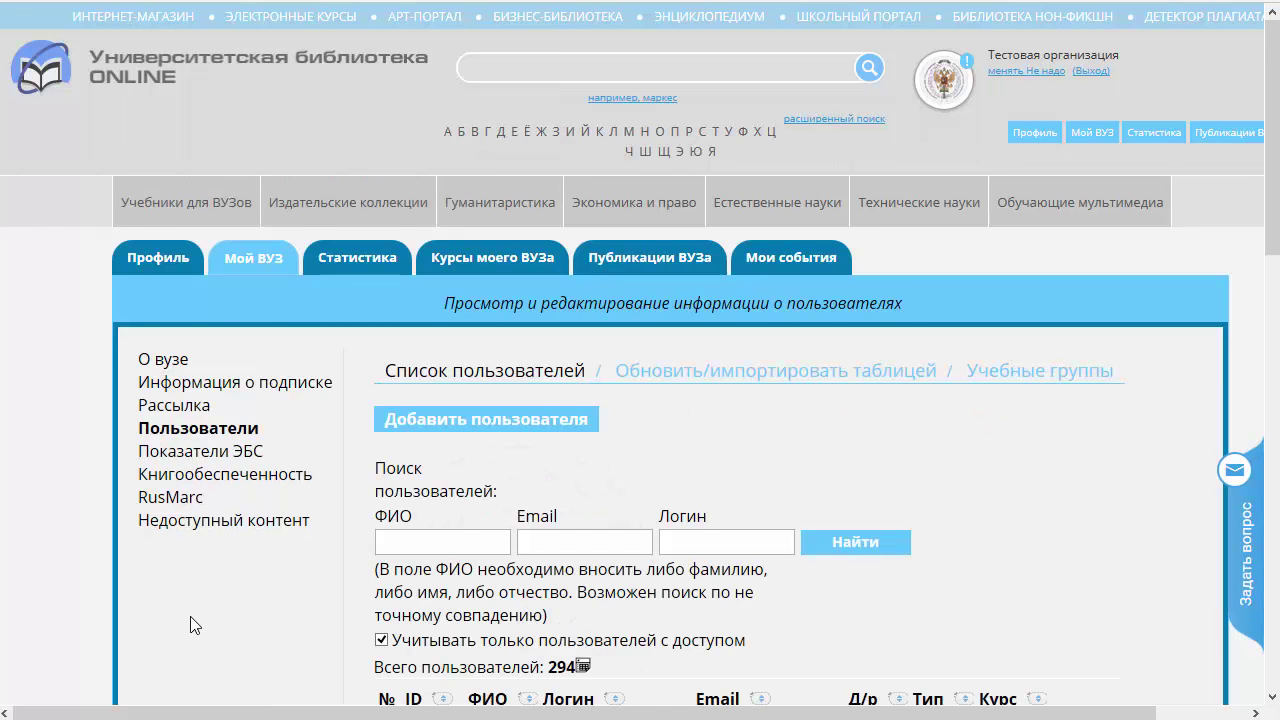
scroll(195, 625, down, 2)
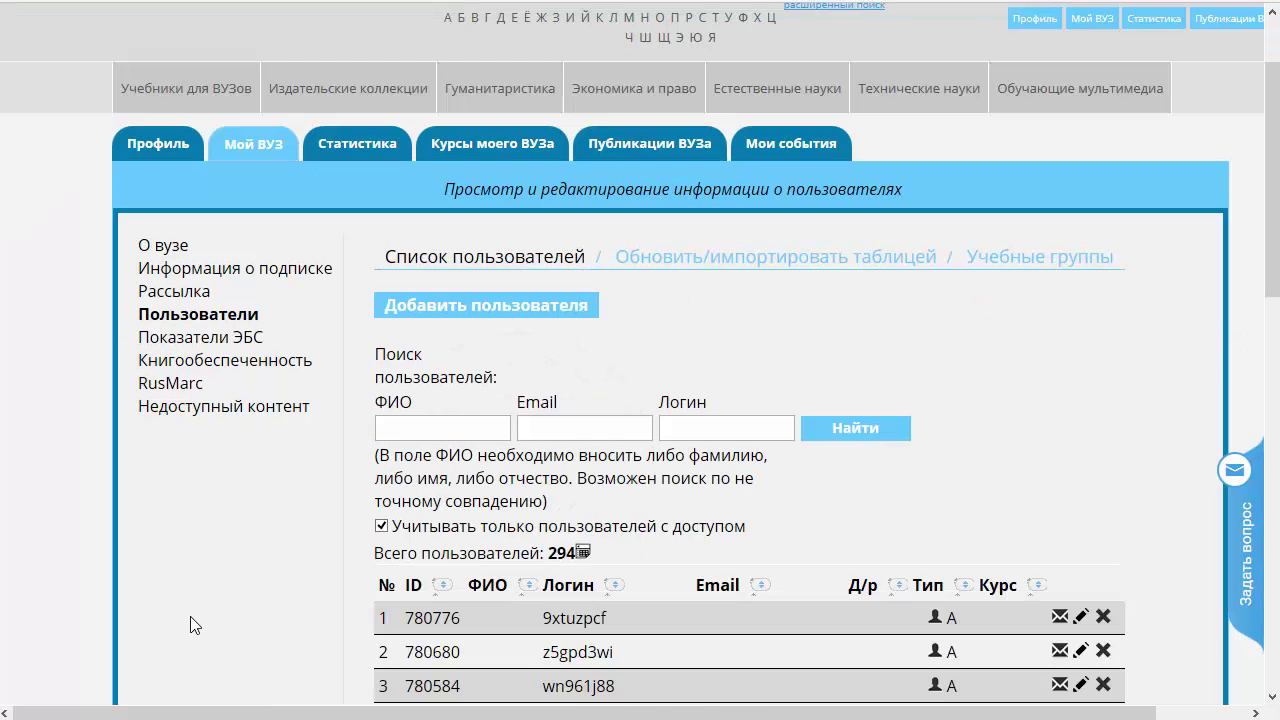
scroll(195, 625, down, 10)
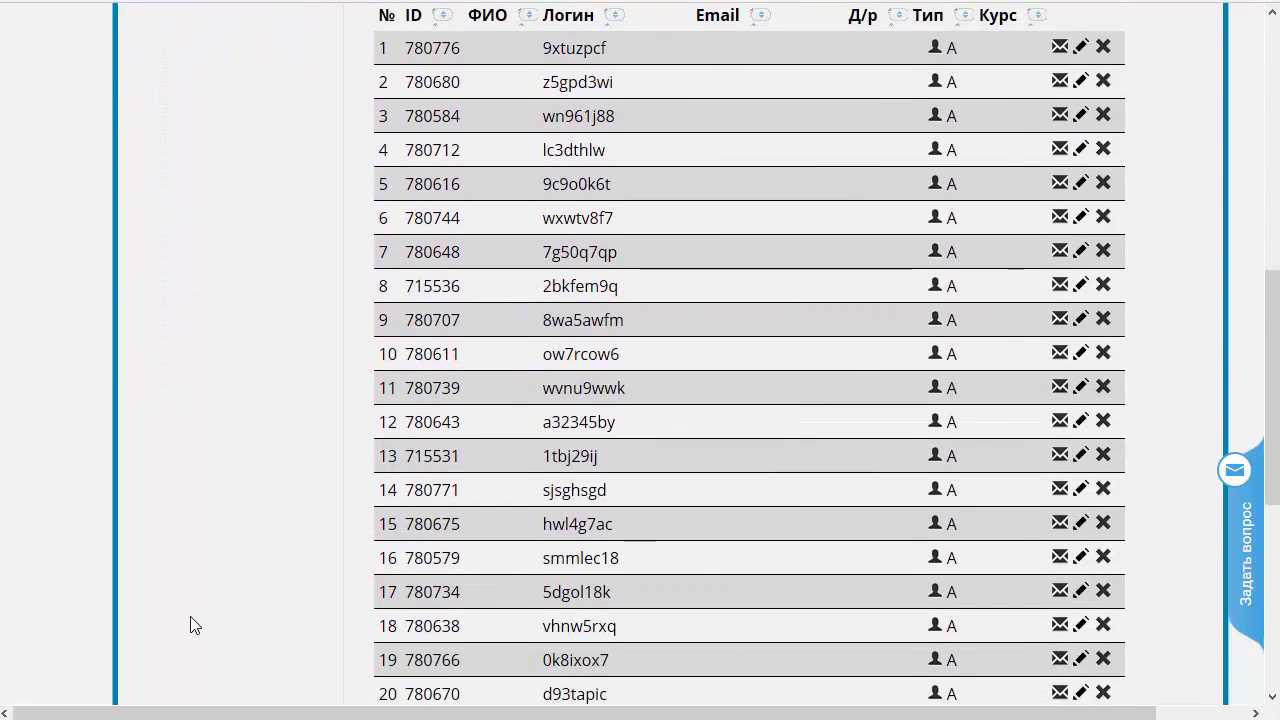
scroll(195, 625, up, 10)
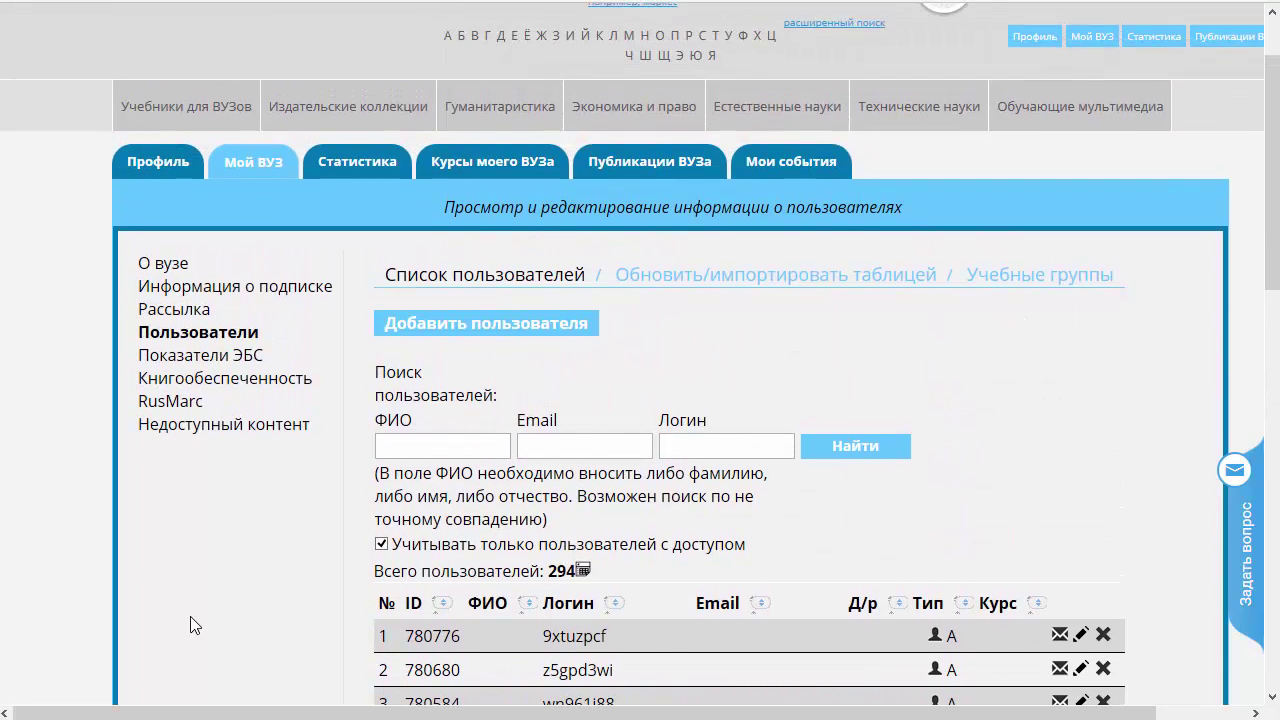
scroll(195, 625, up, 2)
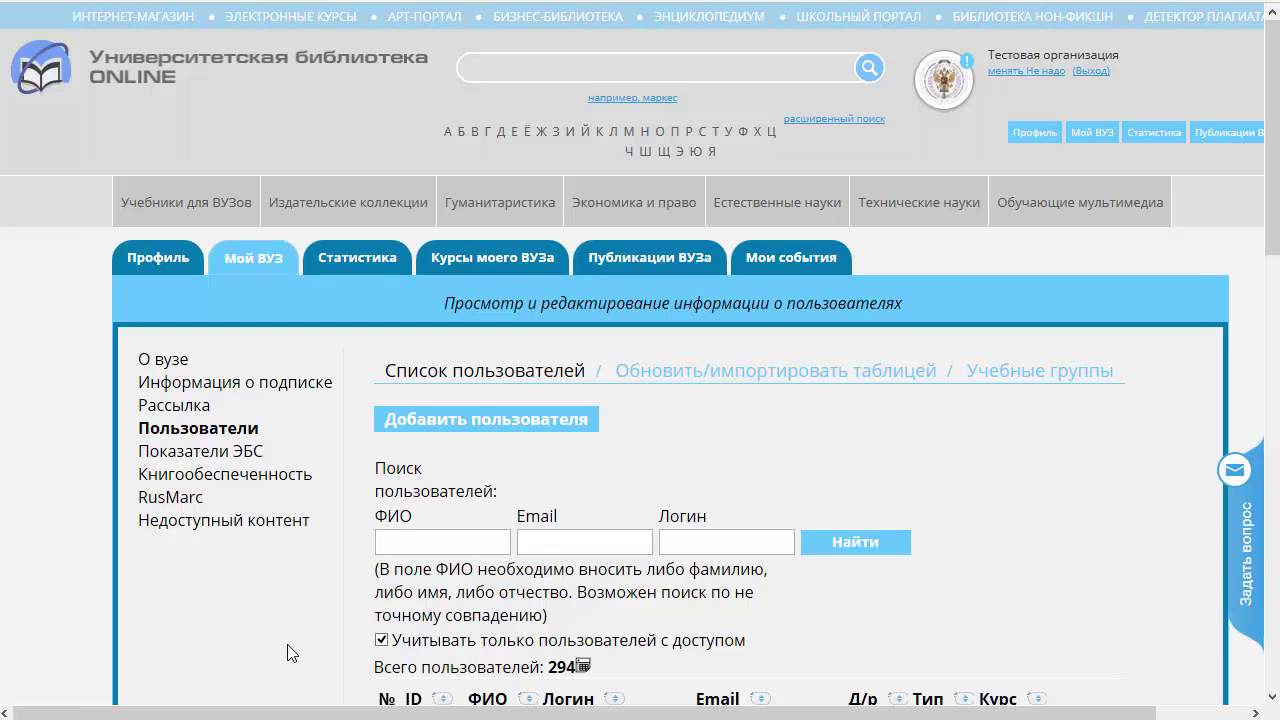
scroll(287, 644, down, 6)
scroll(287, 644, down, 2)
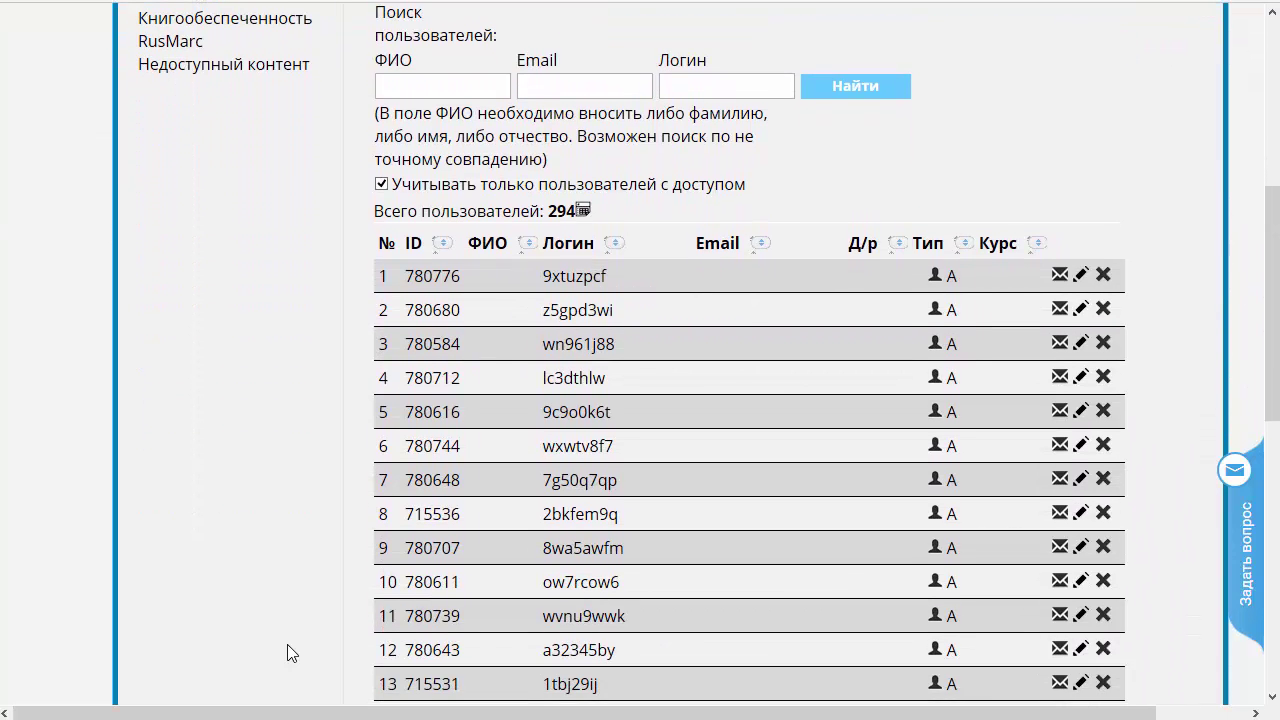
scroll(285, 641, down, 5)
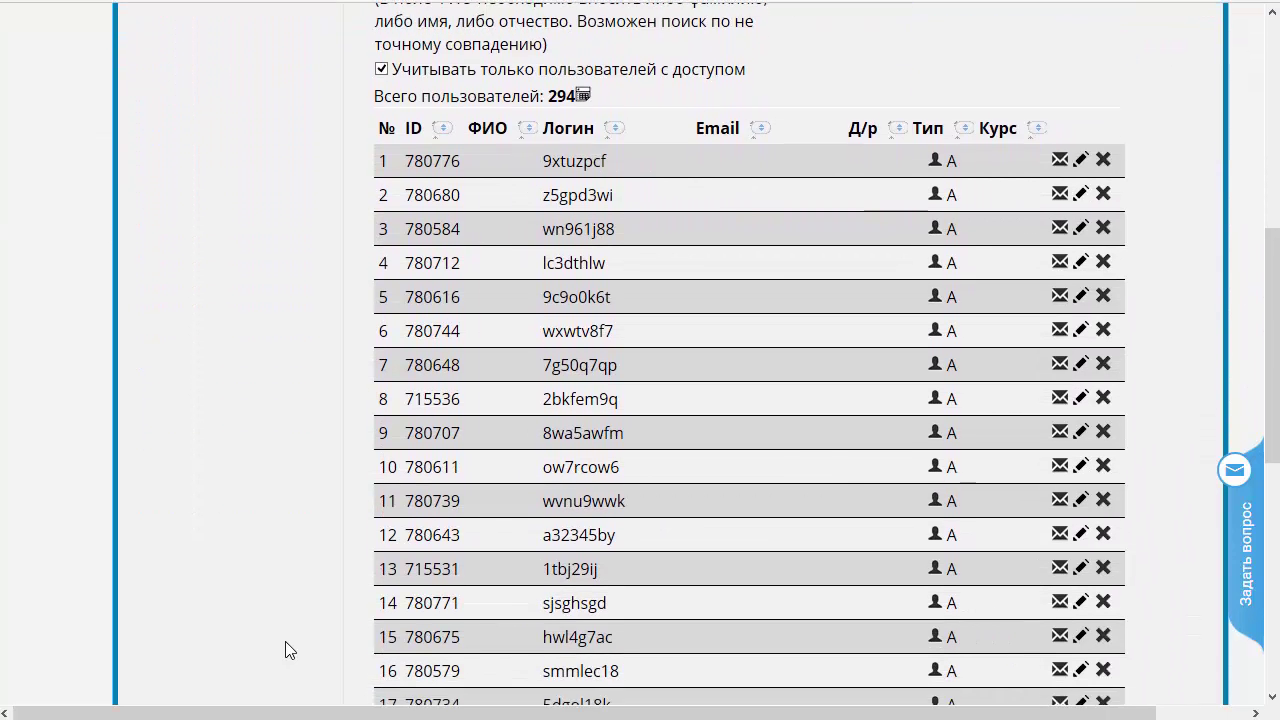
scroll(280, 633, up, 5)
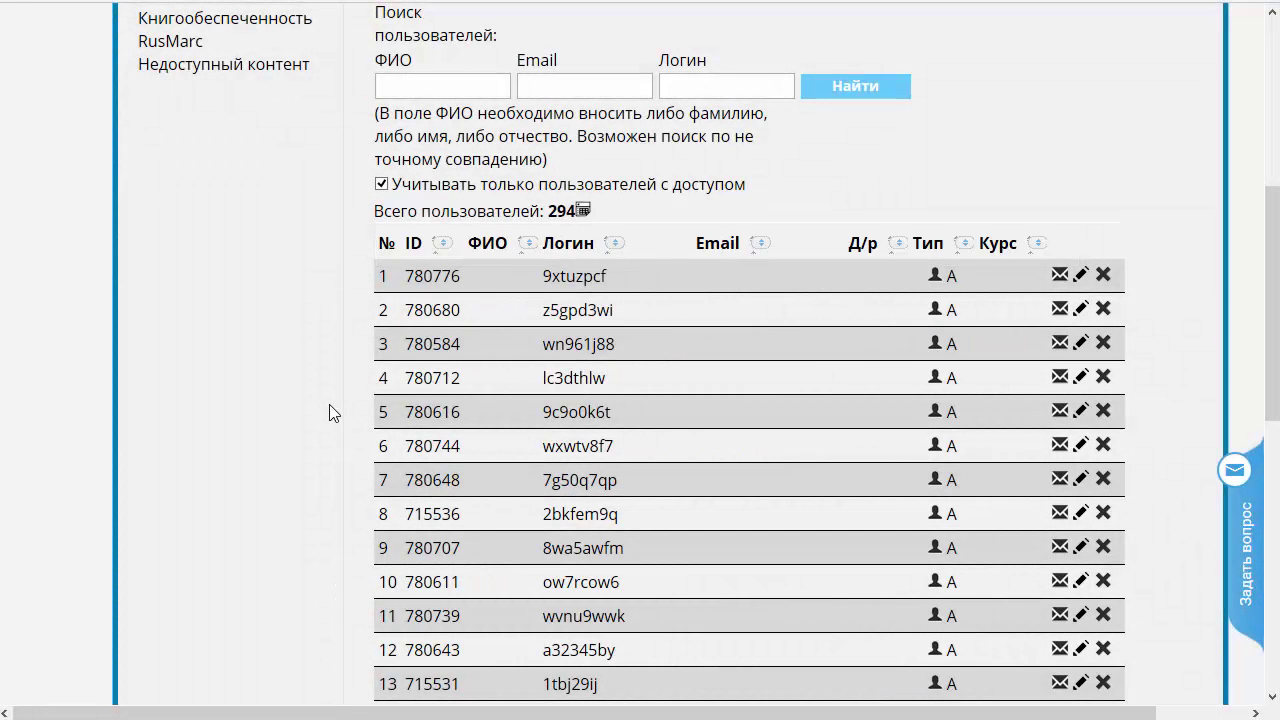
Step: Sort the user table by ID, then reverse the ID order
click(437, 246)
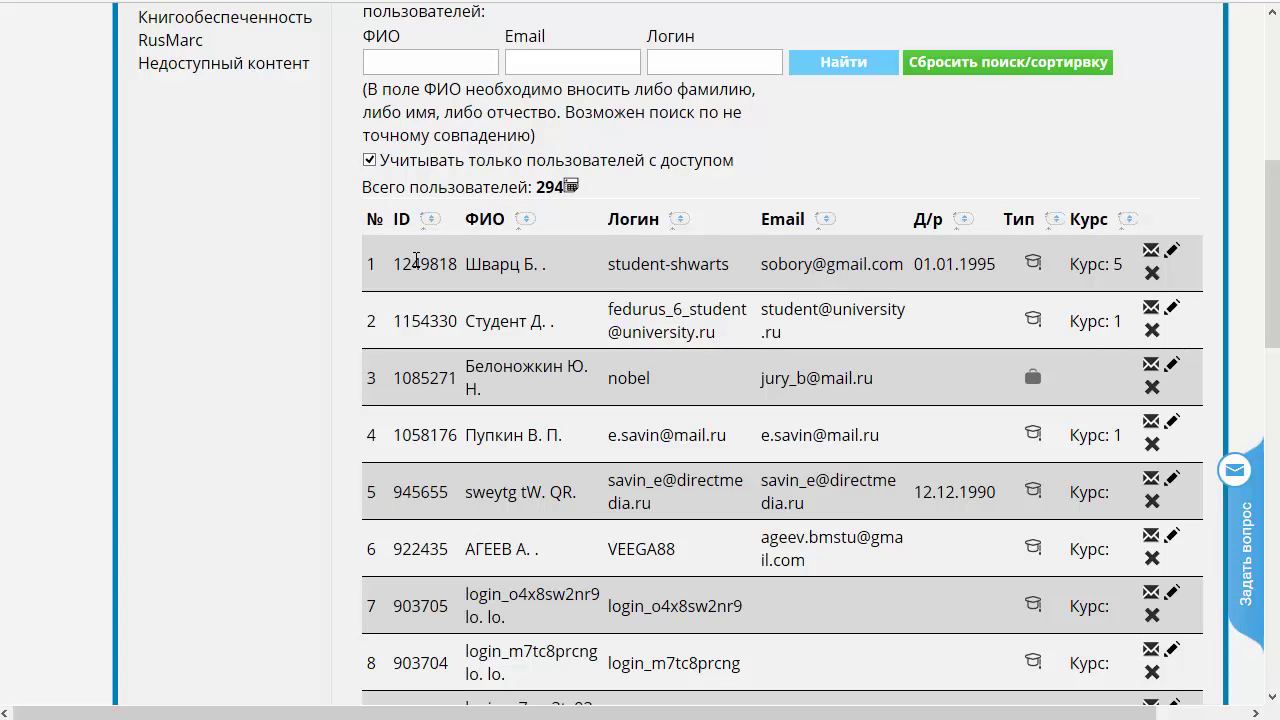
click(430, 218)
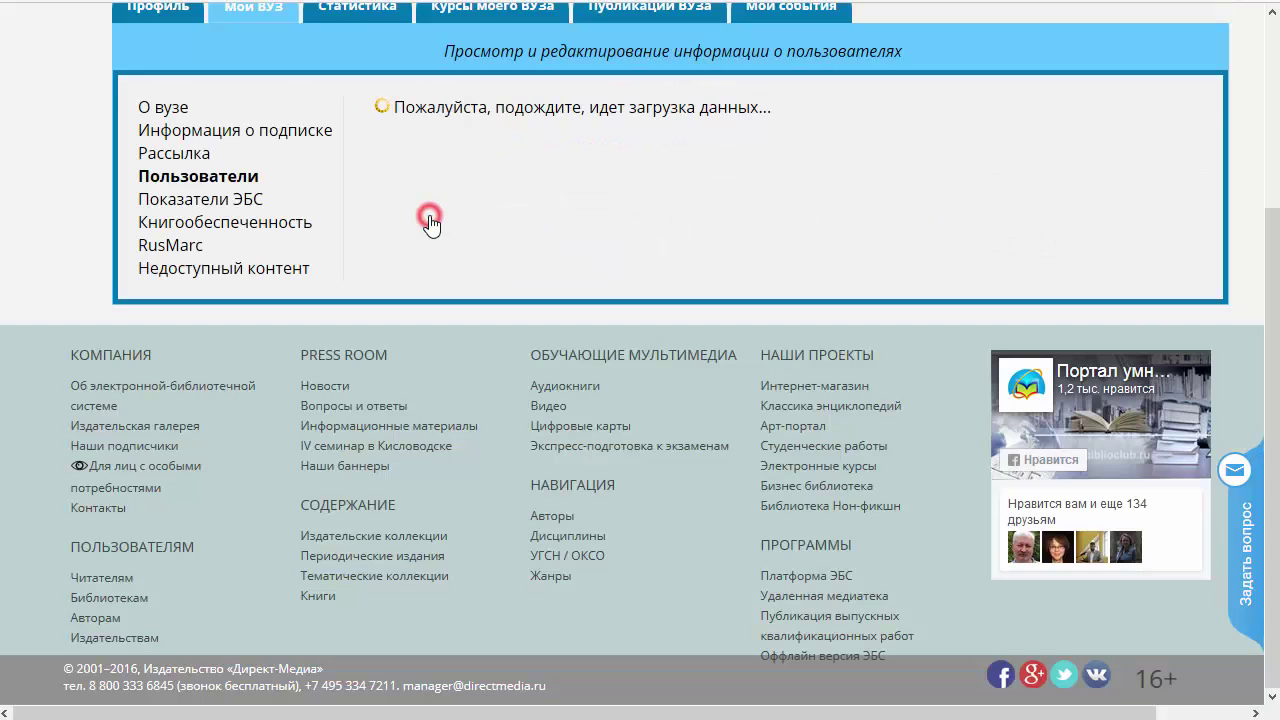
scroll(317, 466, down, 3)
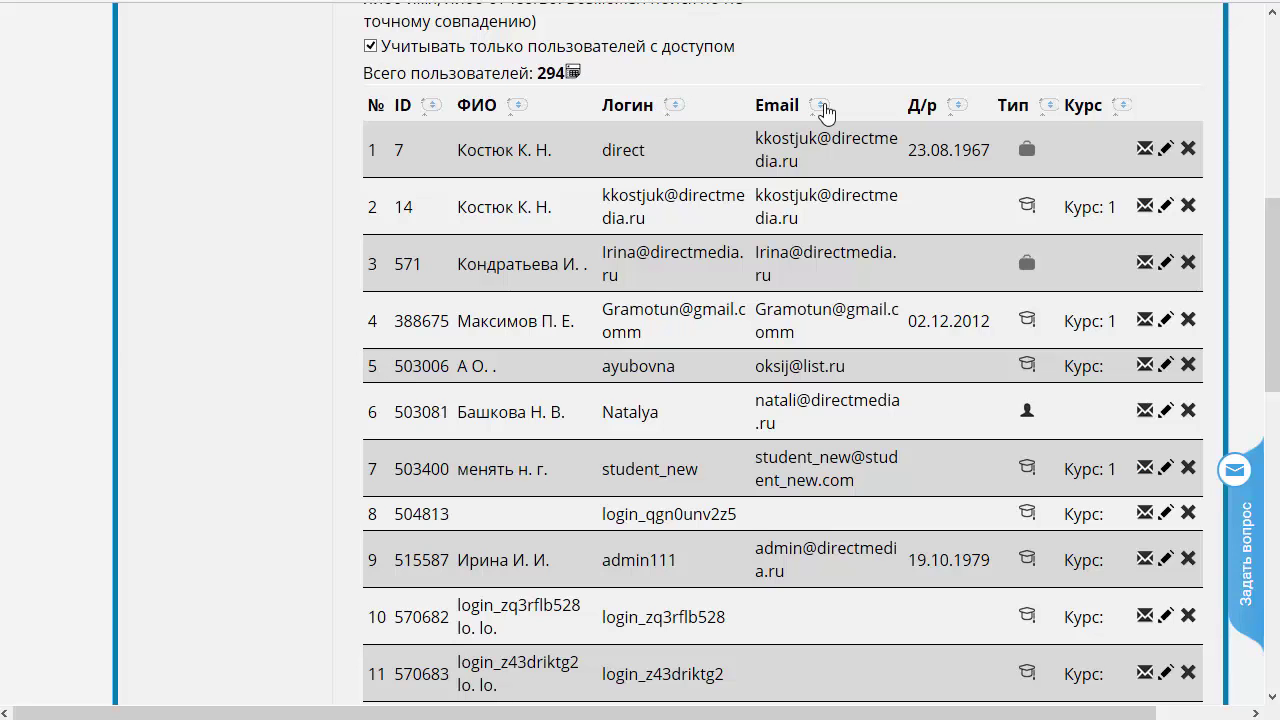
scroll(252, 403, up, 1)
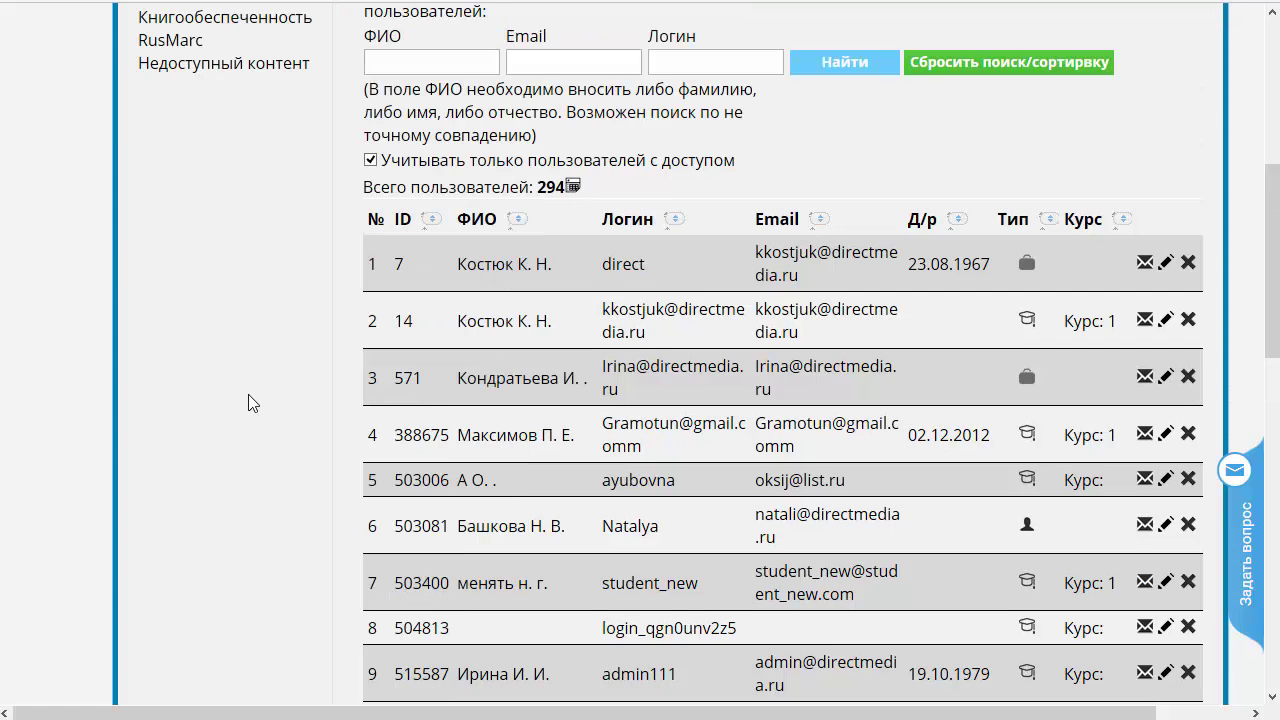
Step: Sort the users by ФИО in both directions, then sort the table by Тип
click(517, 220)
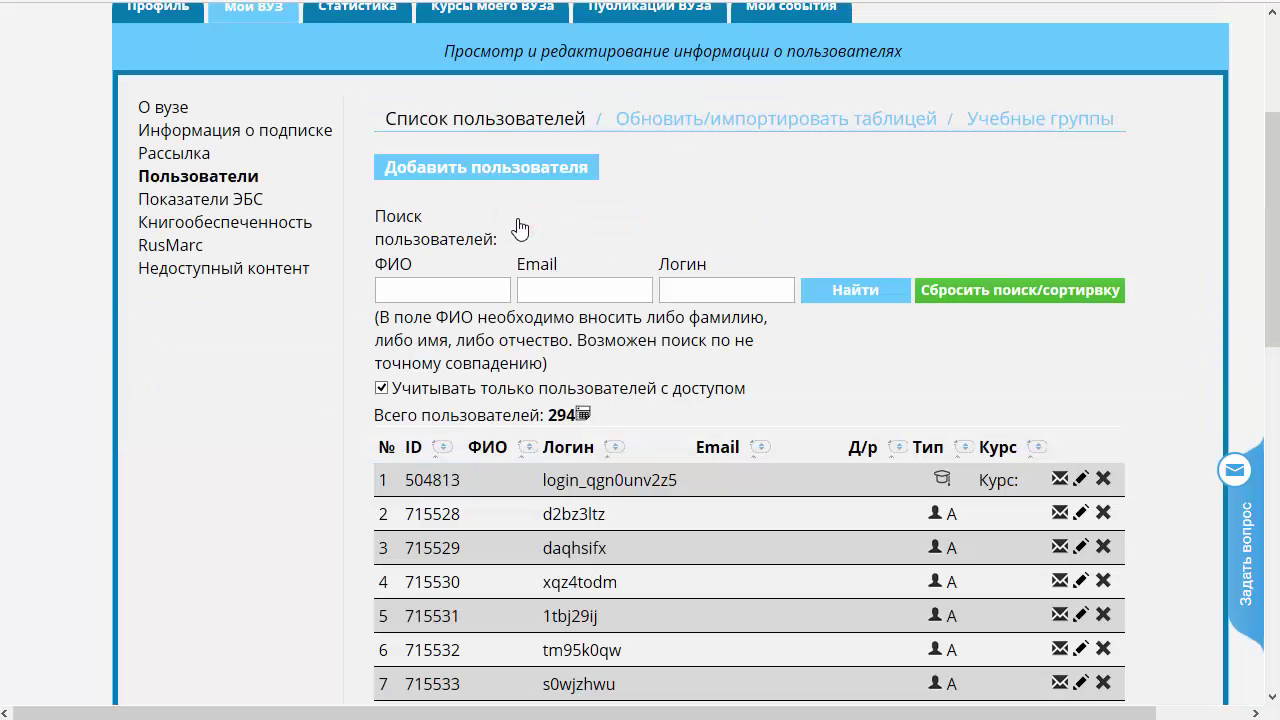
scroll(218, 445, down, 3)
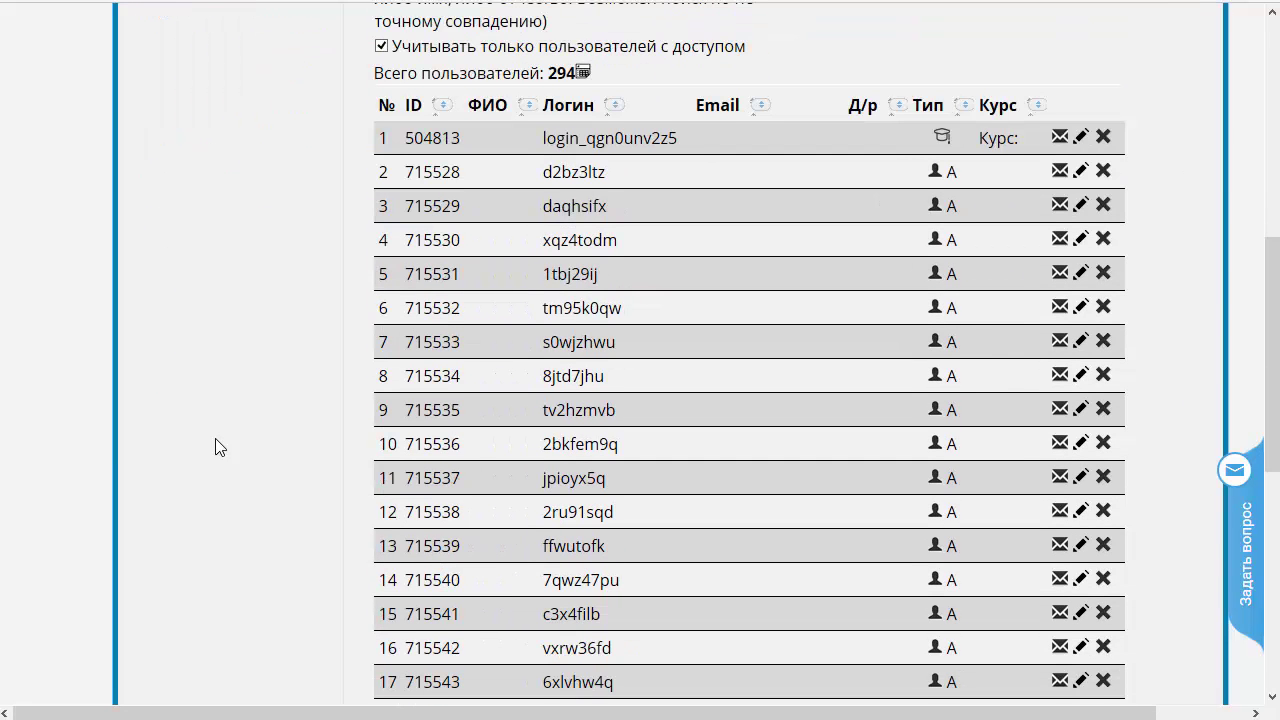
scroll(218, 447, up, 1)
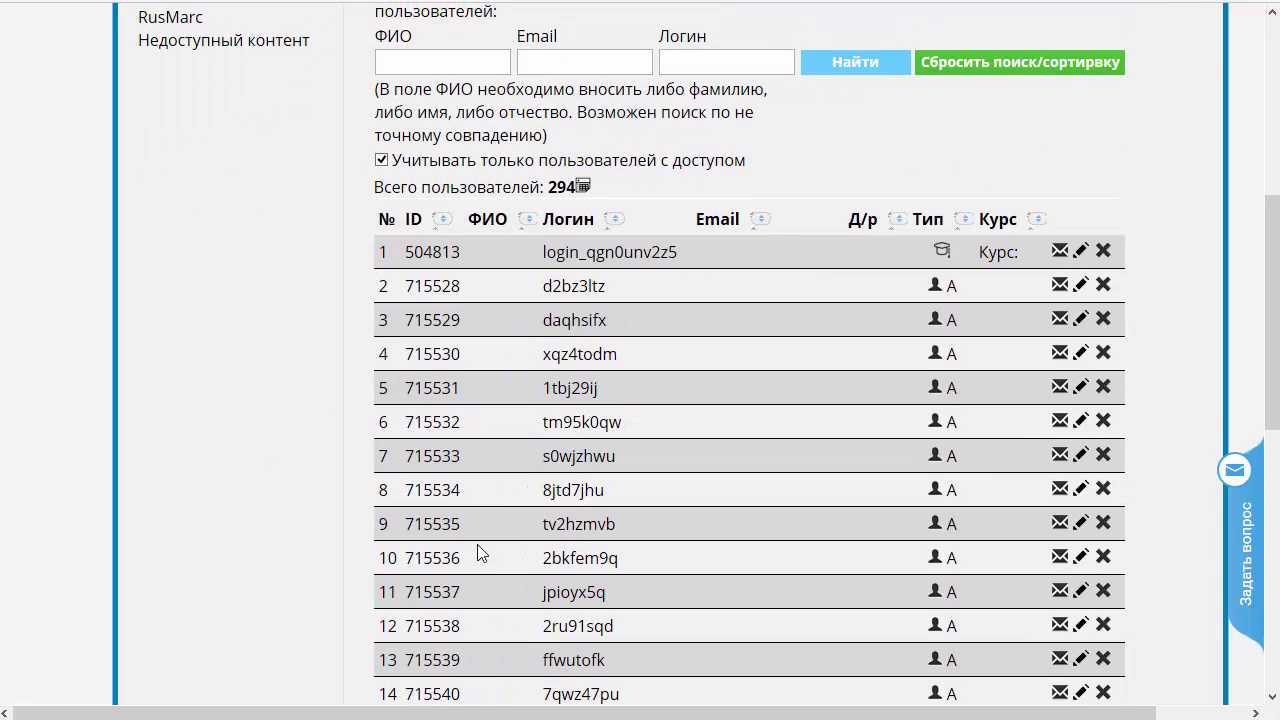
click(528, 219)
scroll(508, 246, down, 2)
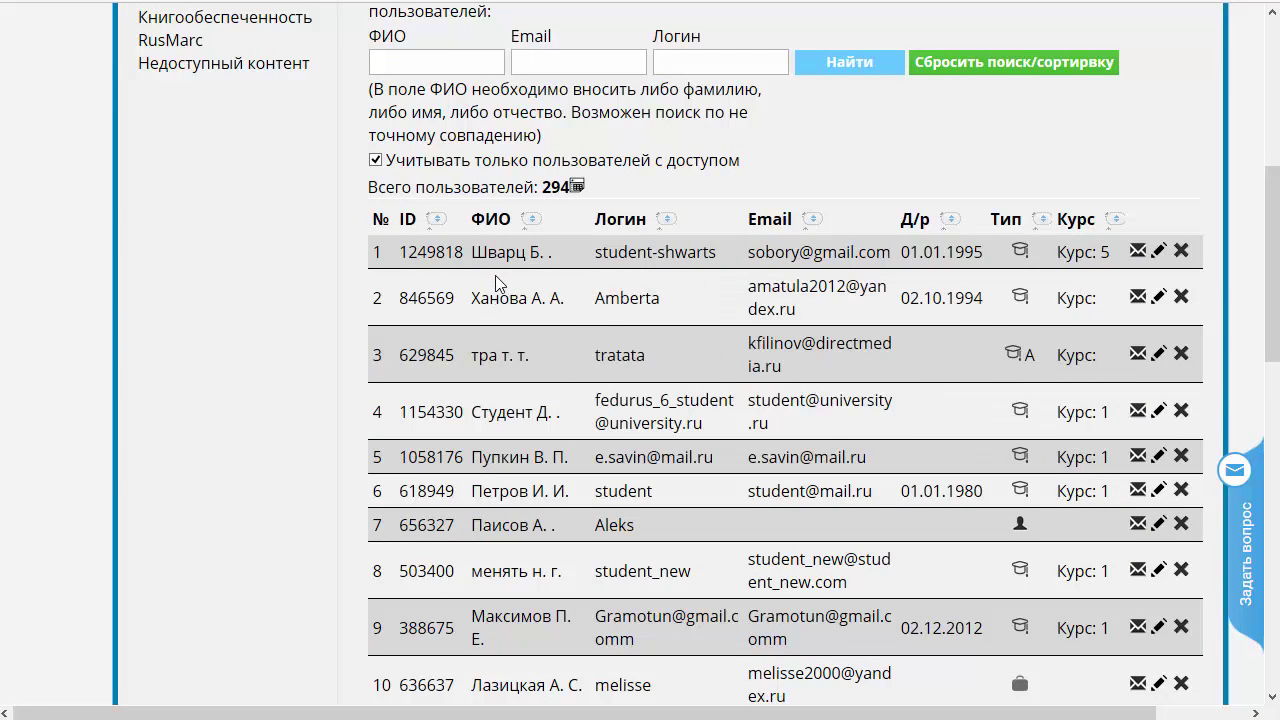
mouse_move(503, 260)
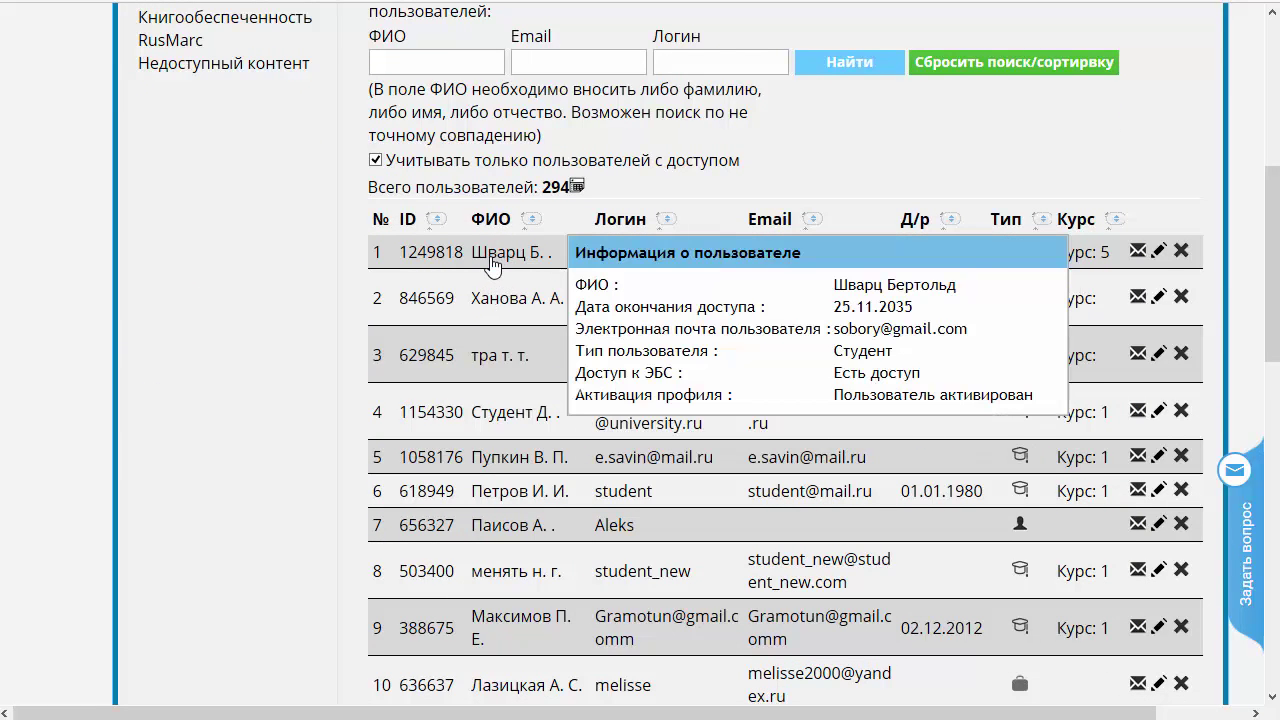
scroll(520, 335, up, 1)
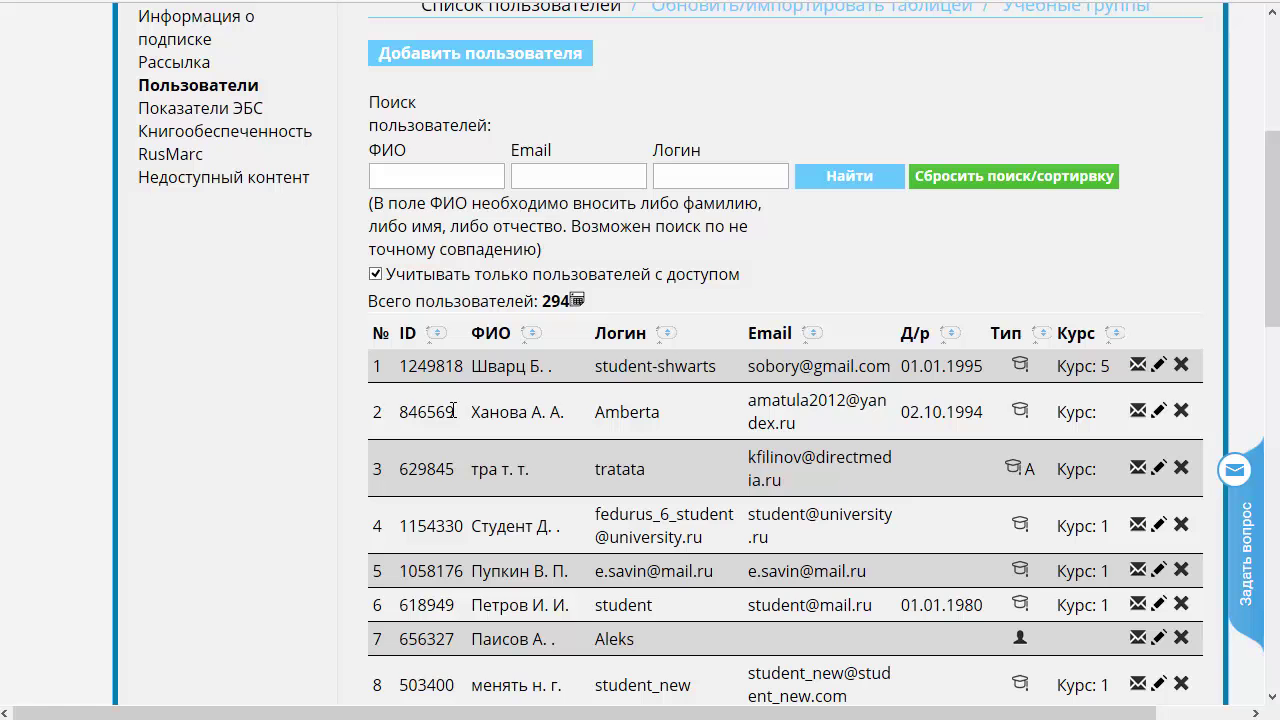
click(535, 335)
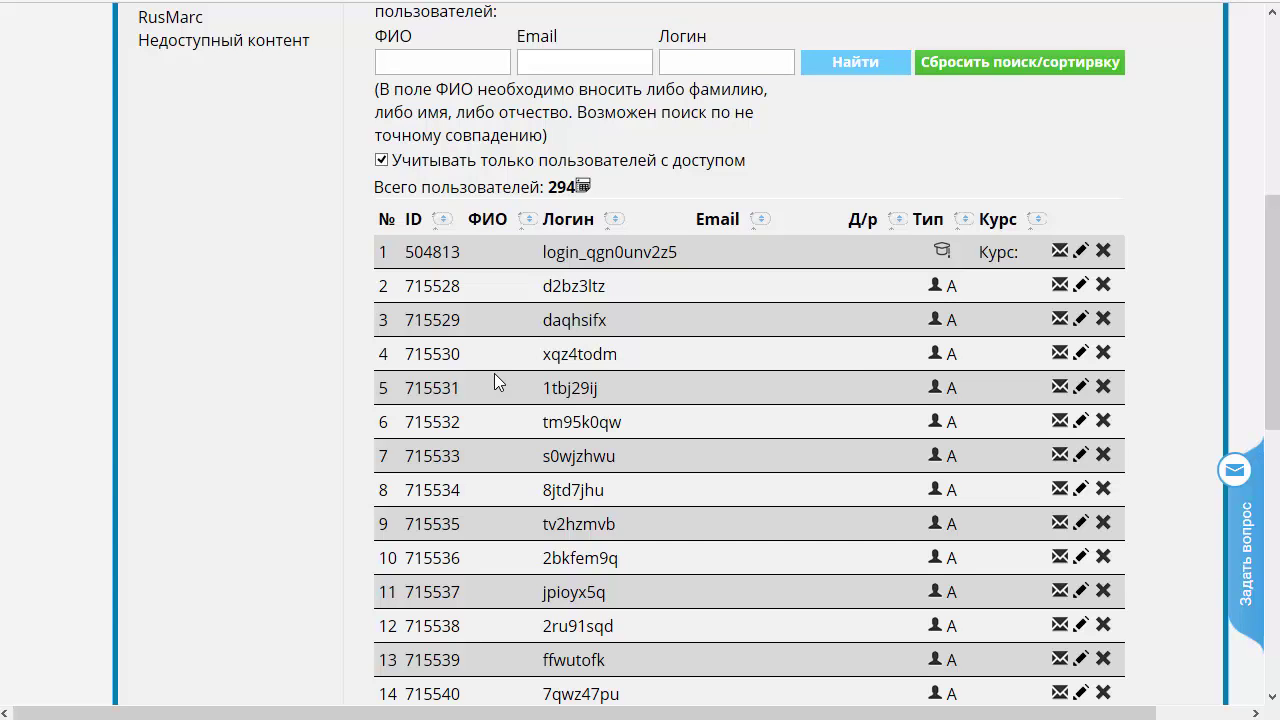
click(966, 224)
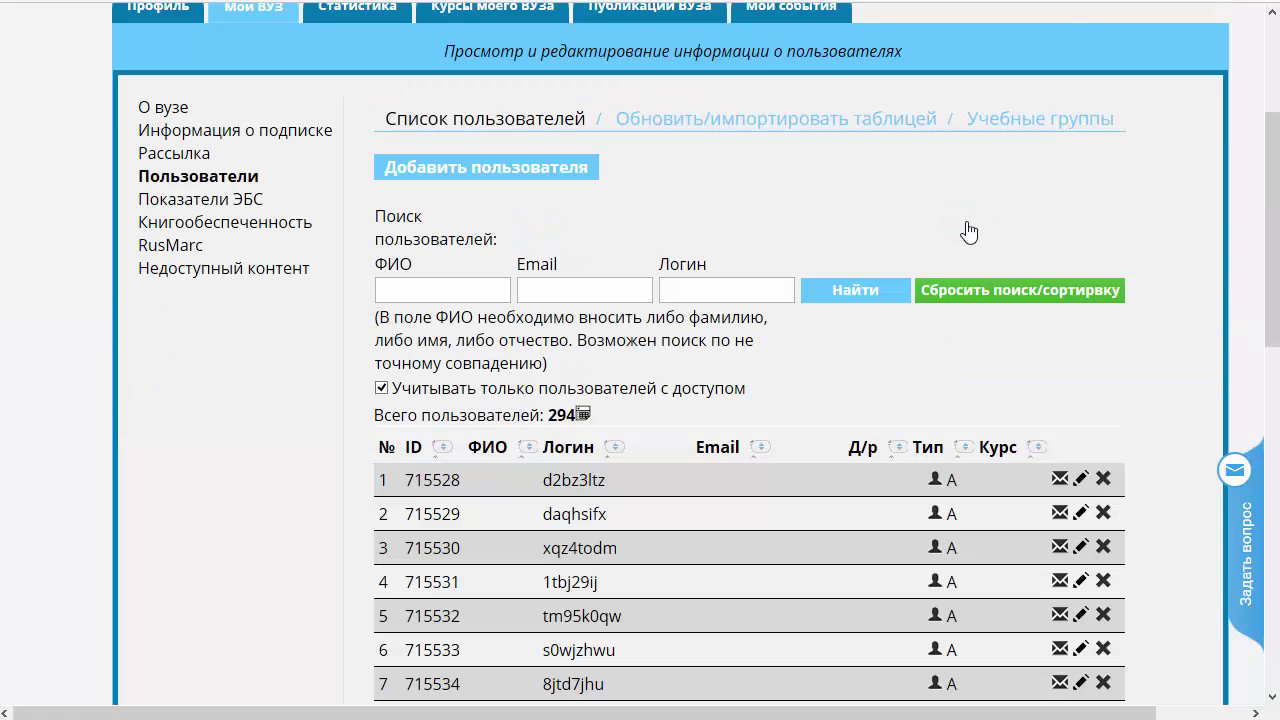
click(965, 448)
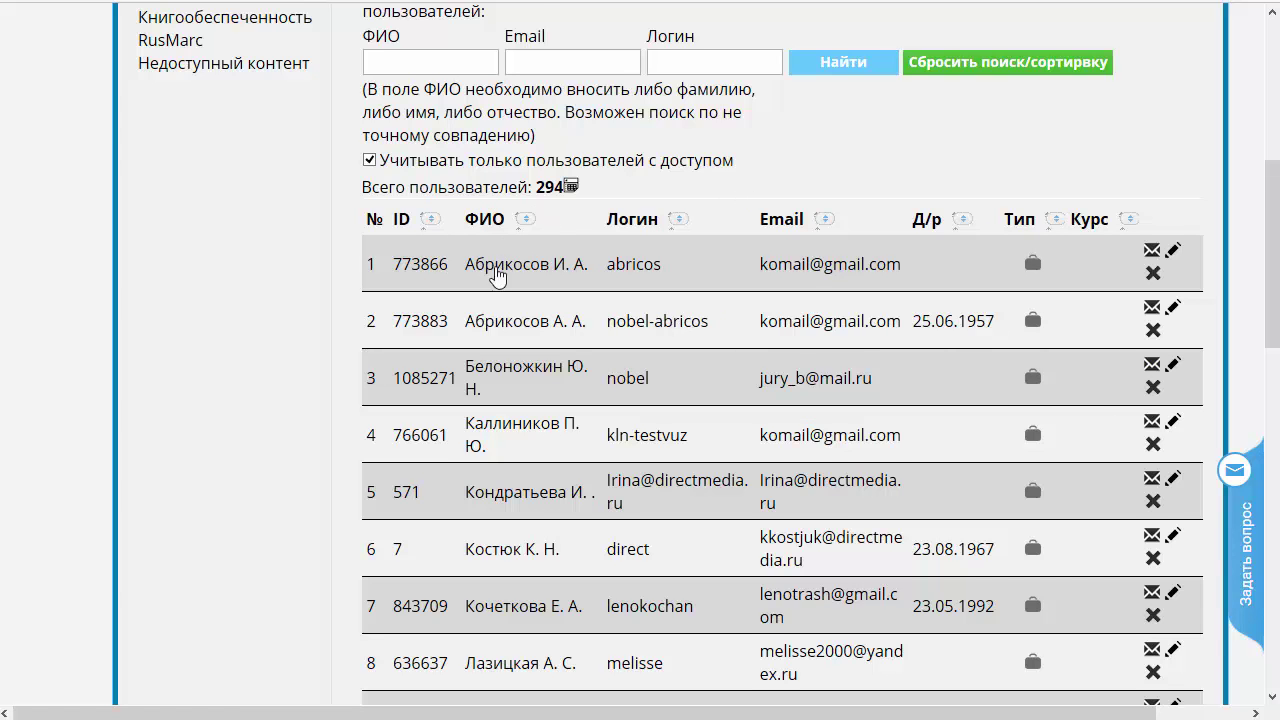
scroll(500, 260, down, 1)
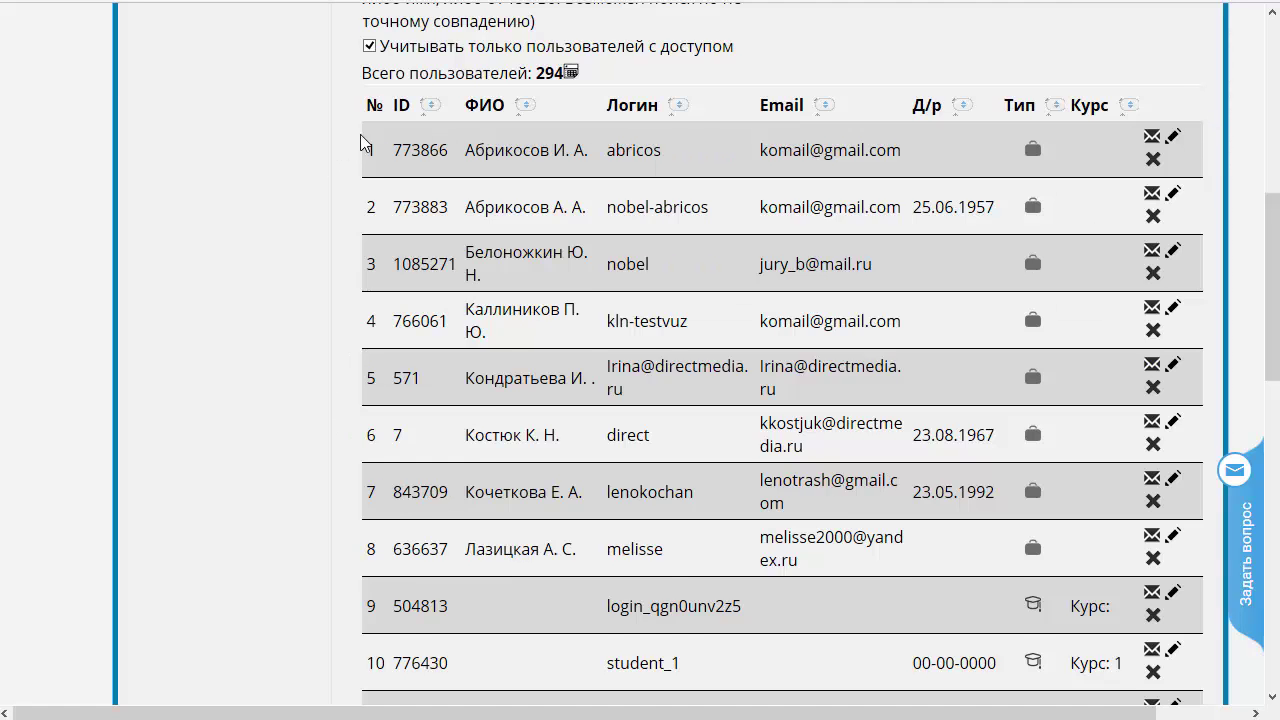
scroll(221, 541, up, 1)
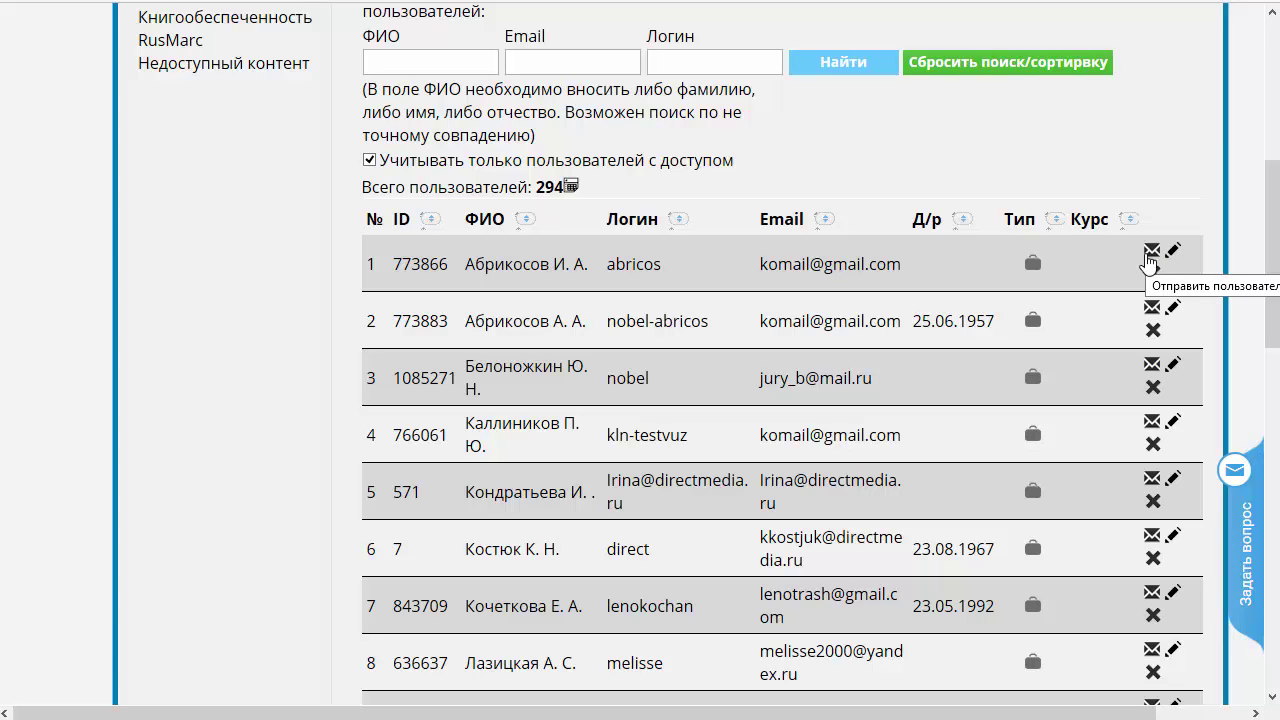
drag(760, 266, 903, 268)
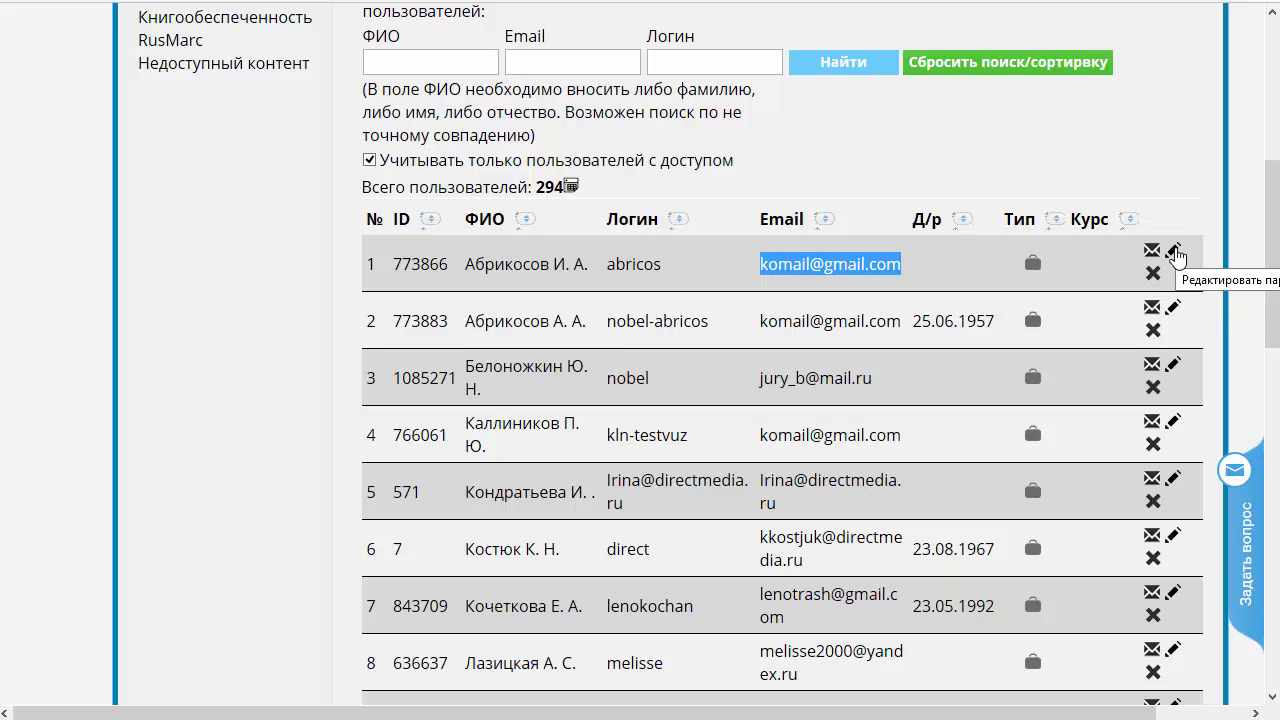
click(1174, 252)
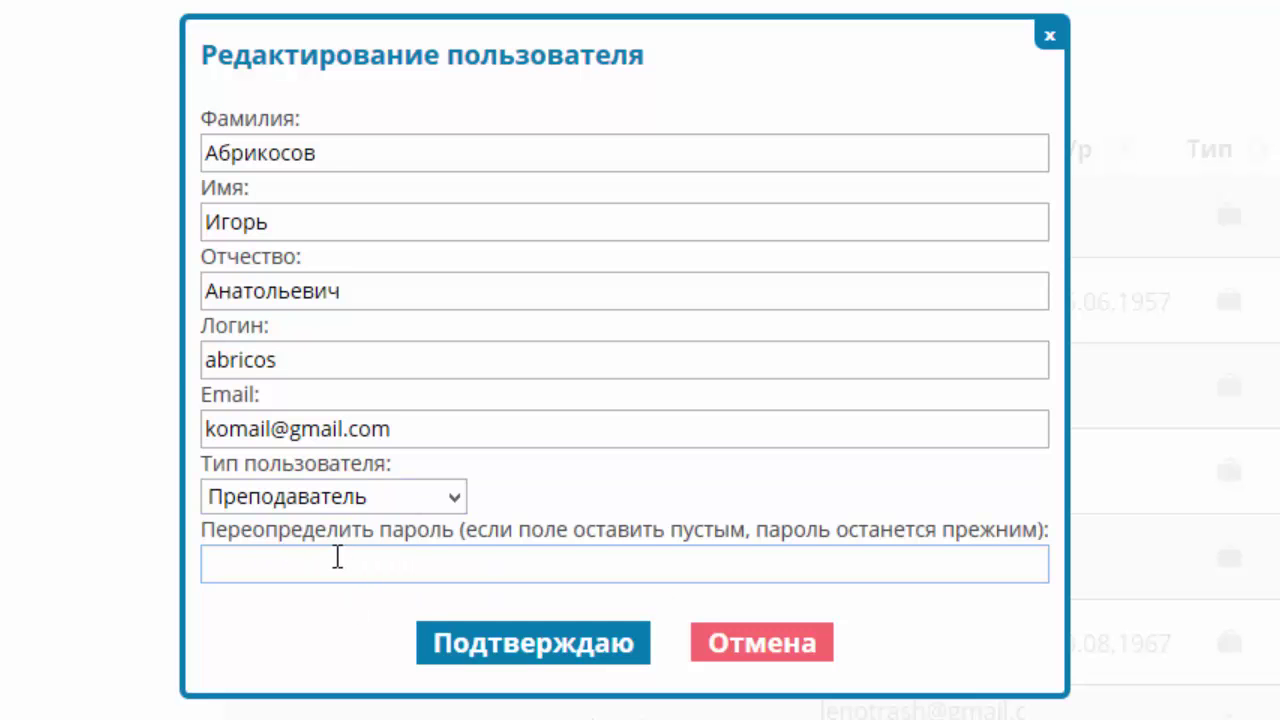
click(762, 642)
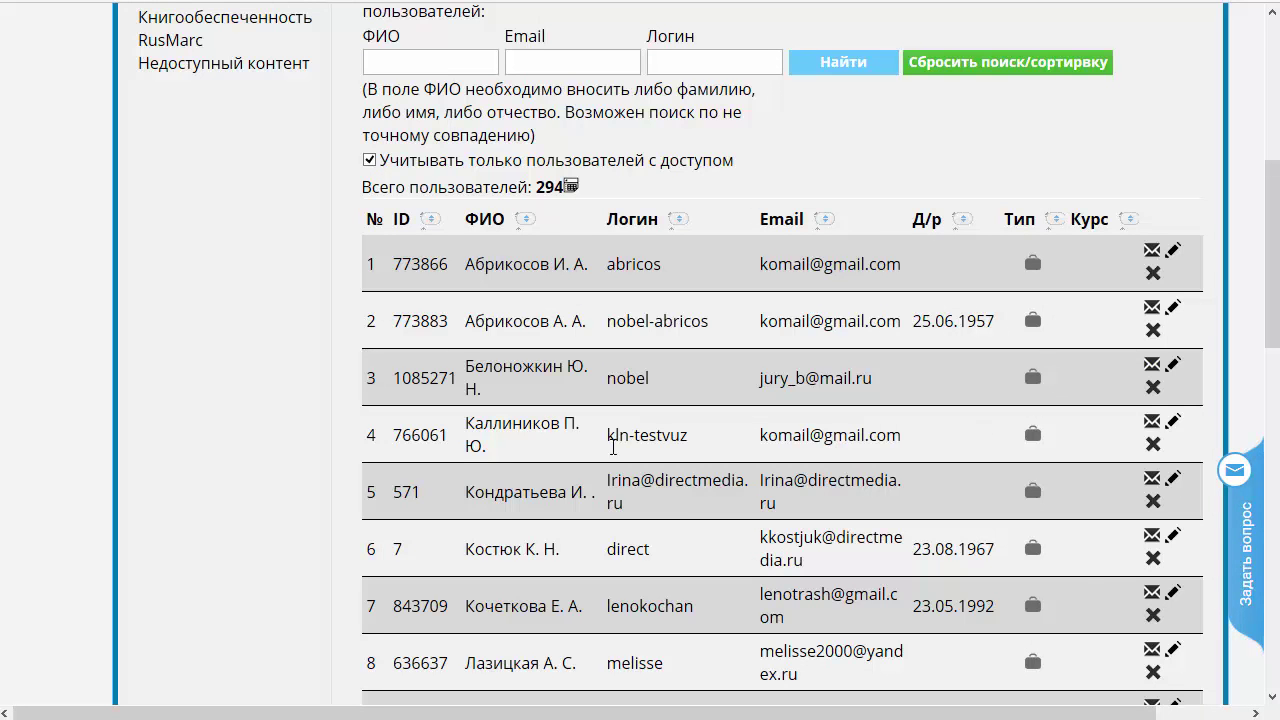
scroll(495, 477, up, 1)
scroll(492, 478, up, 1)
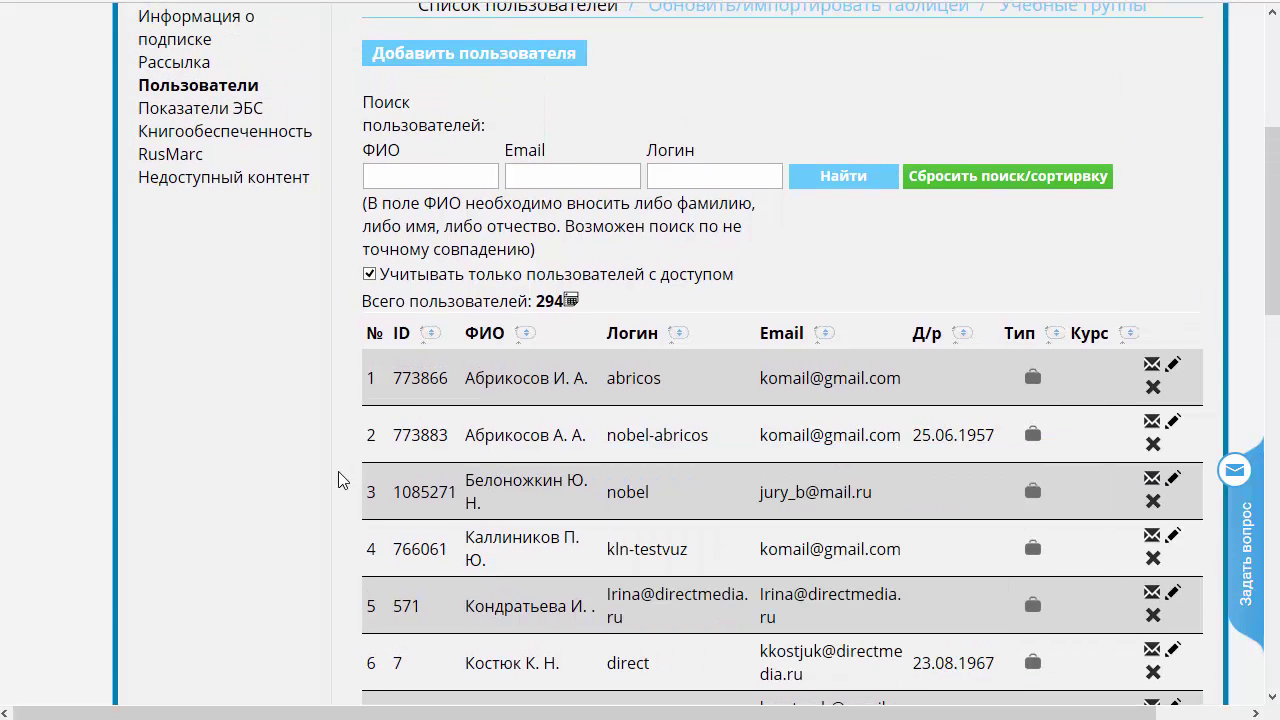
scroll(338, 480, down, 1)
scroll(338, 480, up, 1)
mouse_move(632, 357)
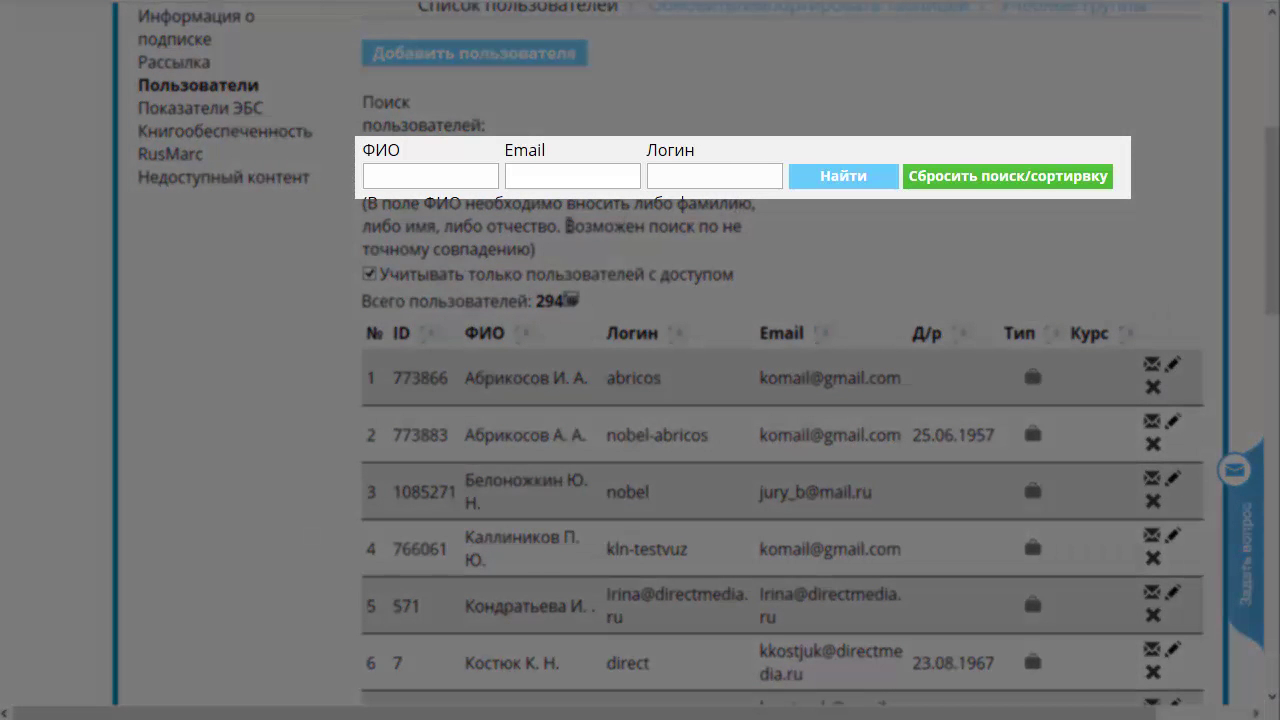
Step: Search the users by a first name chosen from the ФИО suggestions and review the matches
click(400, 177)
text(Павел)
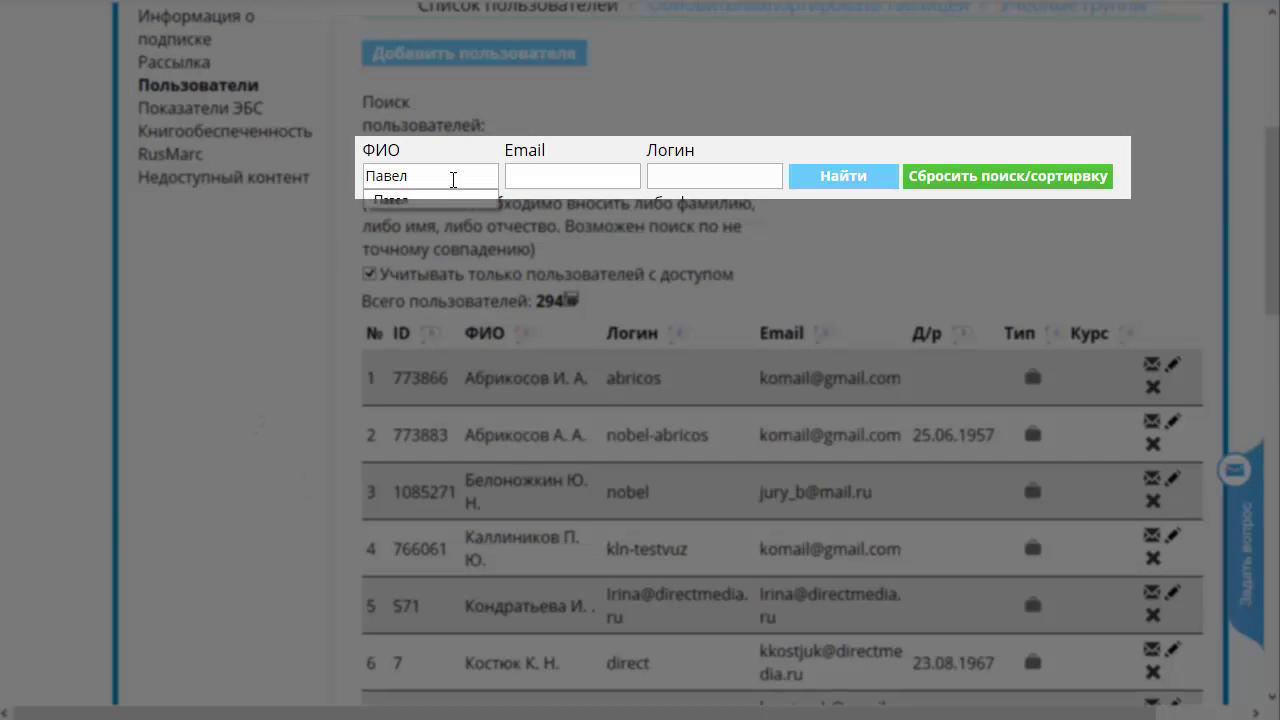
click(388, 200)
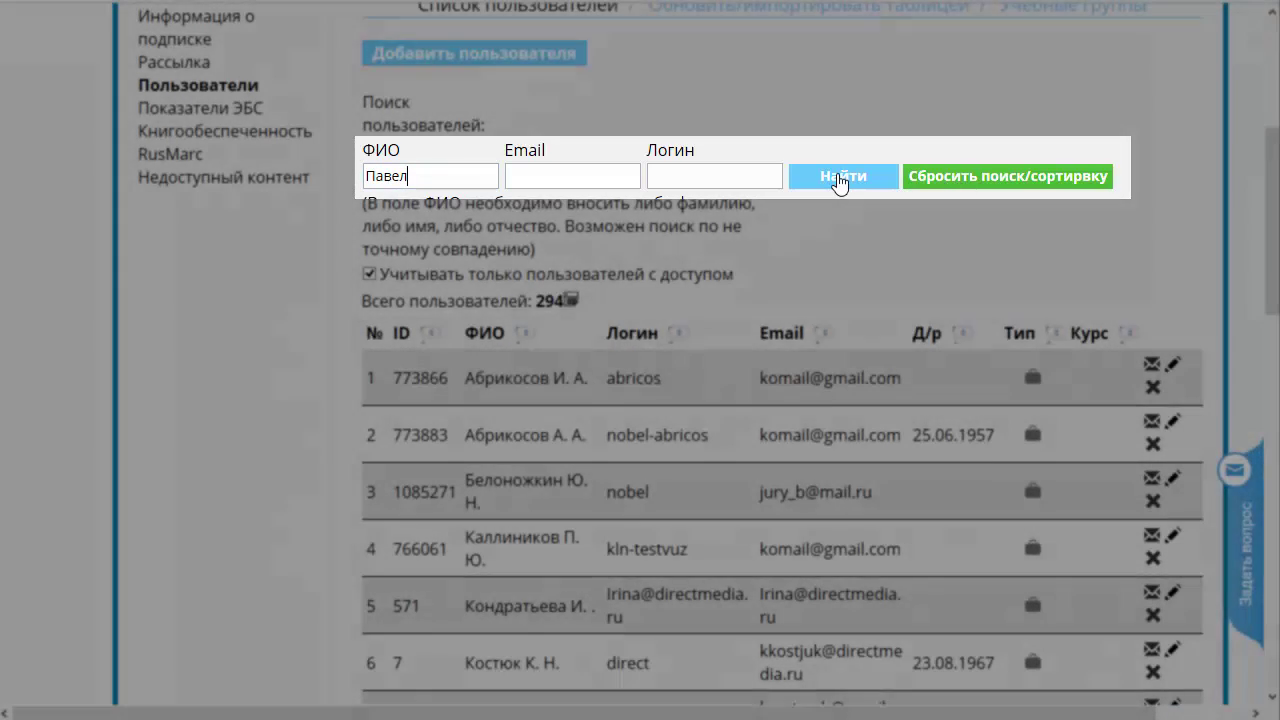
click(840, 178)
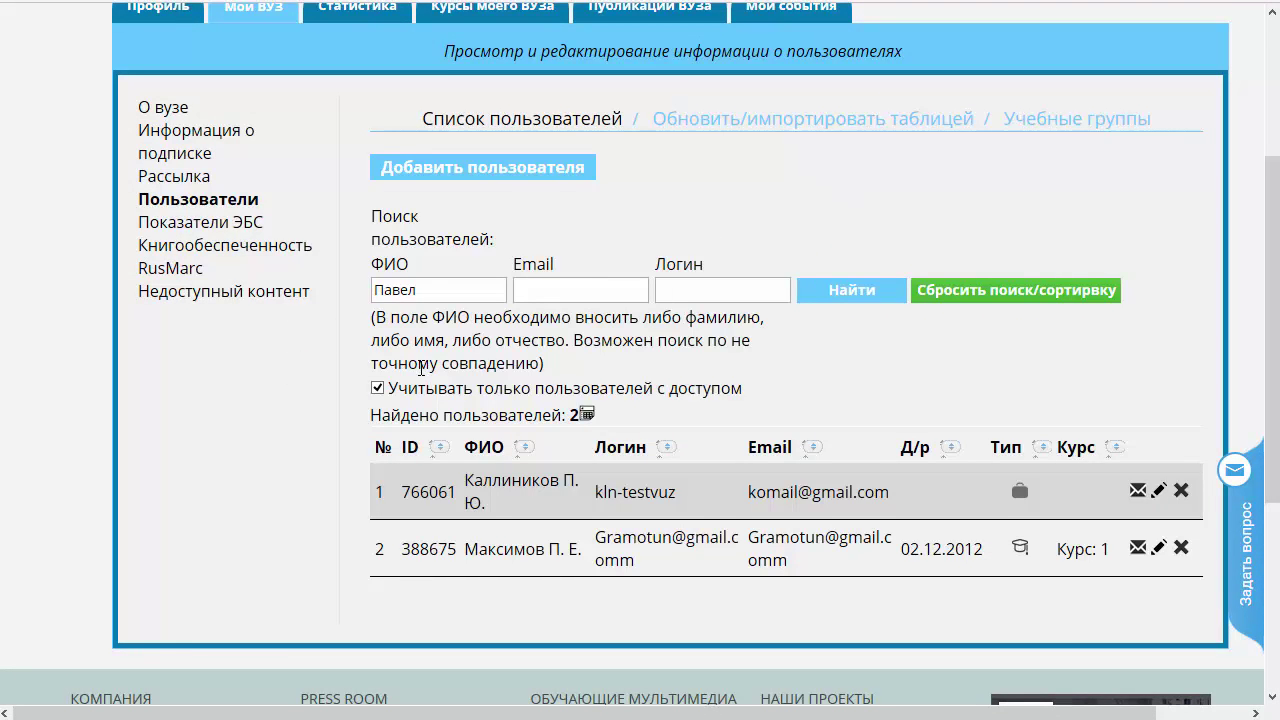
scroll(421, 368, down, 2)
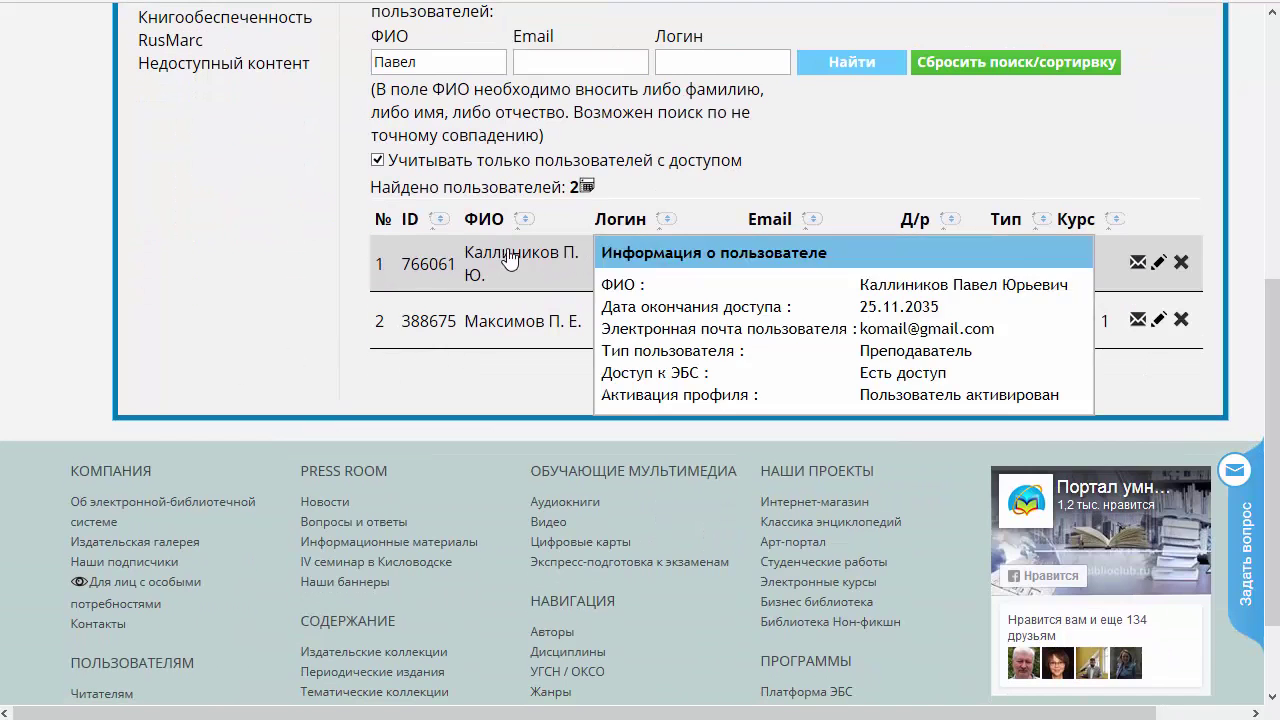
drag(480, 252, 500, 281)
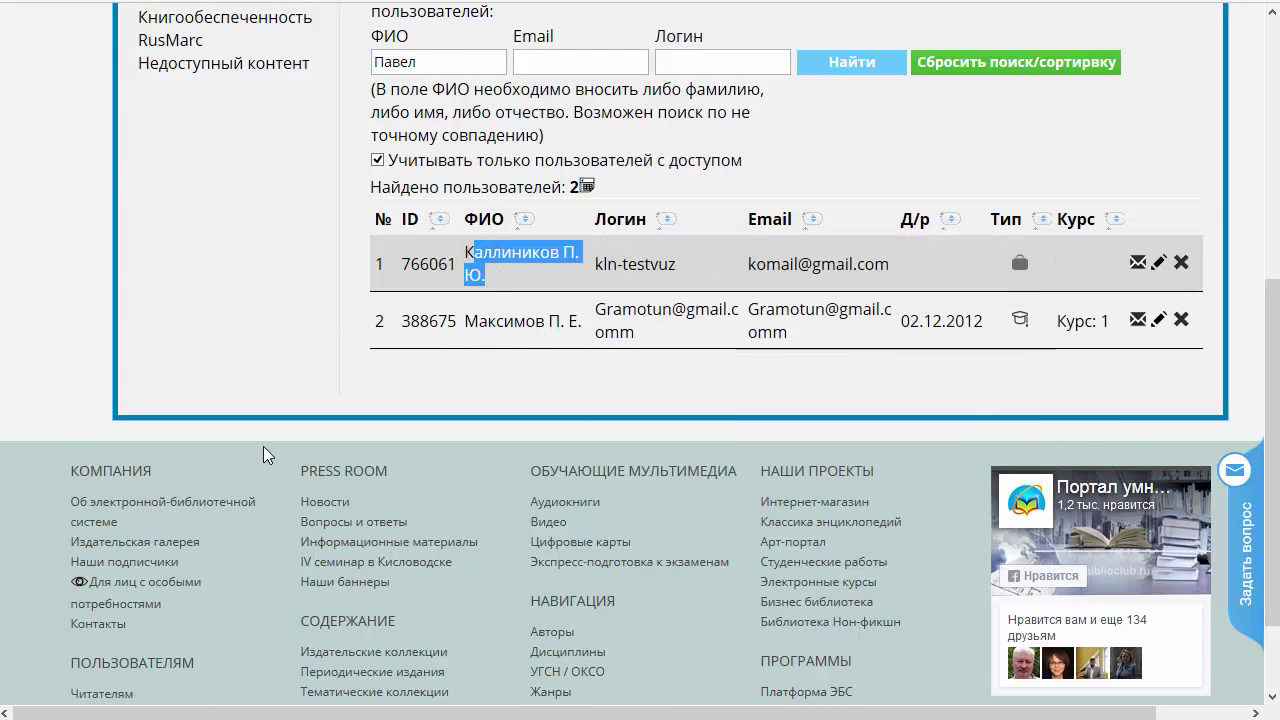
click(914, 274)
scroll(914, 274, up, 1)
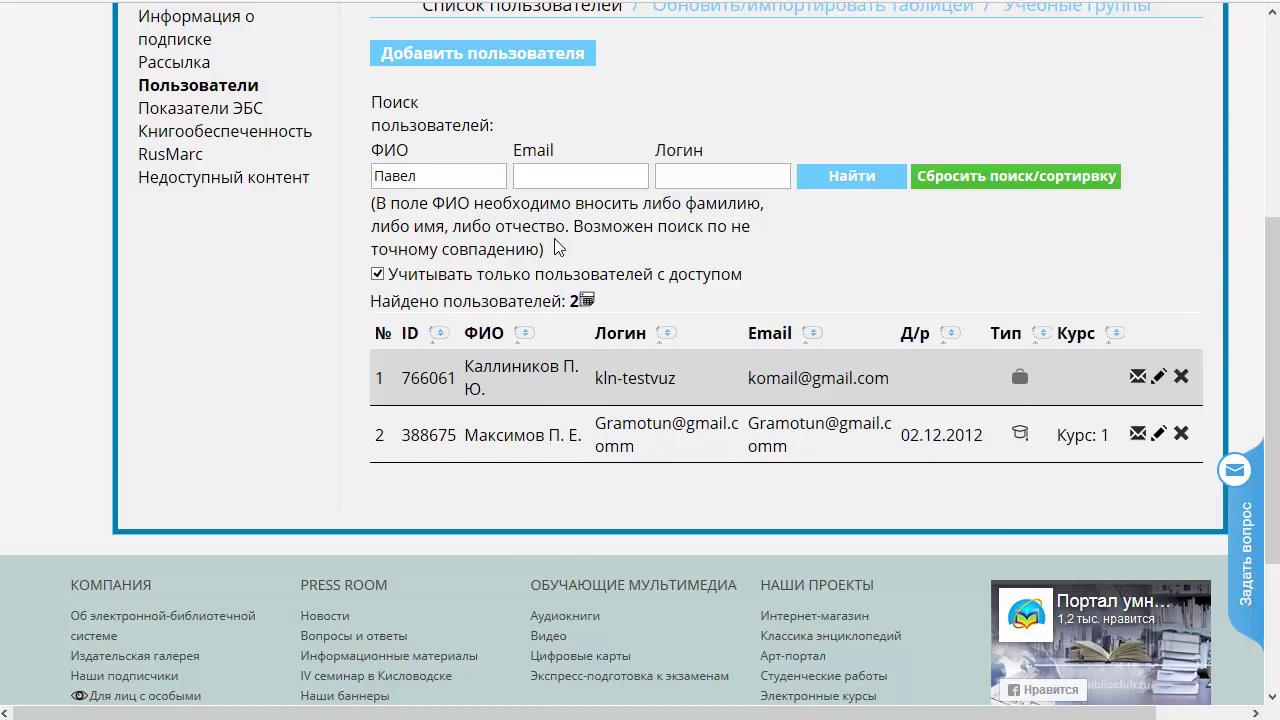
Step: Reset the search and sorting so all 294 users are listed again
click(1032, 177)
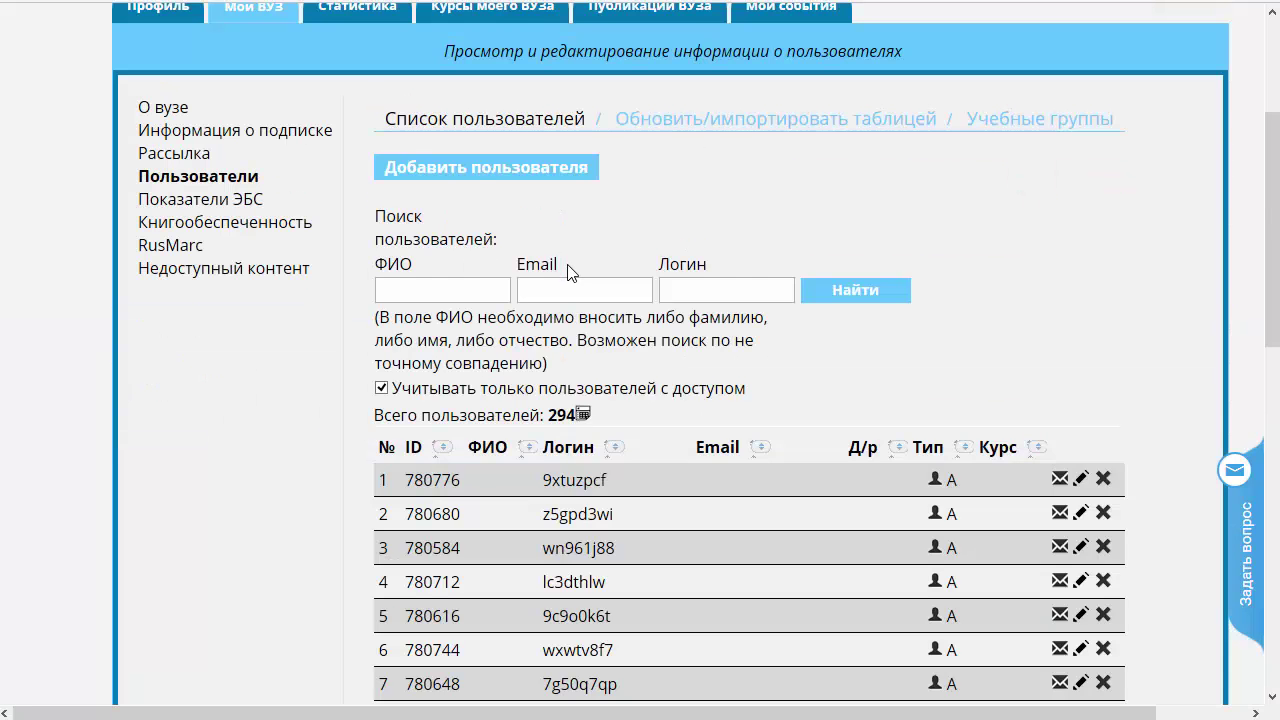
scroll(377, 372, down, 1)
scroll(377, 372, down, 2)
scroll(255, 371, up, 4)
click(453, 167)
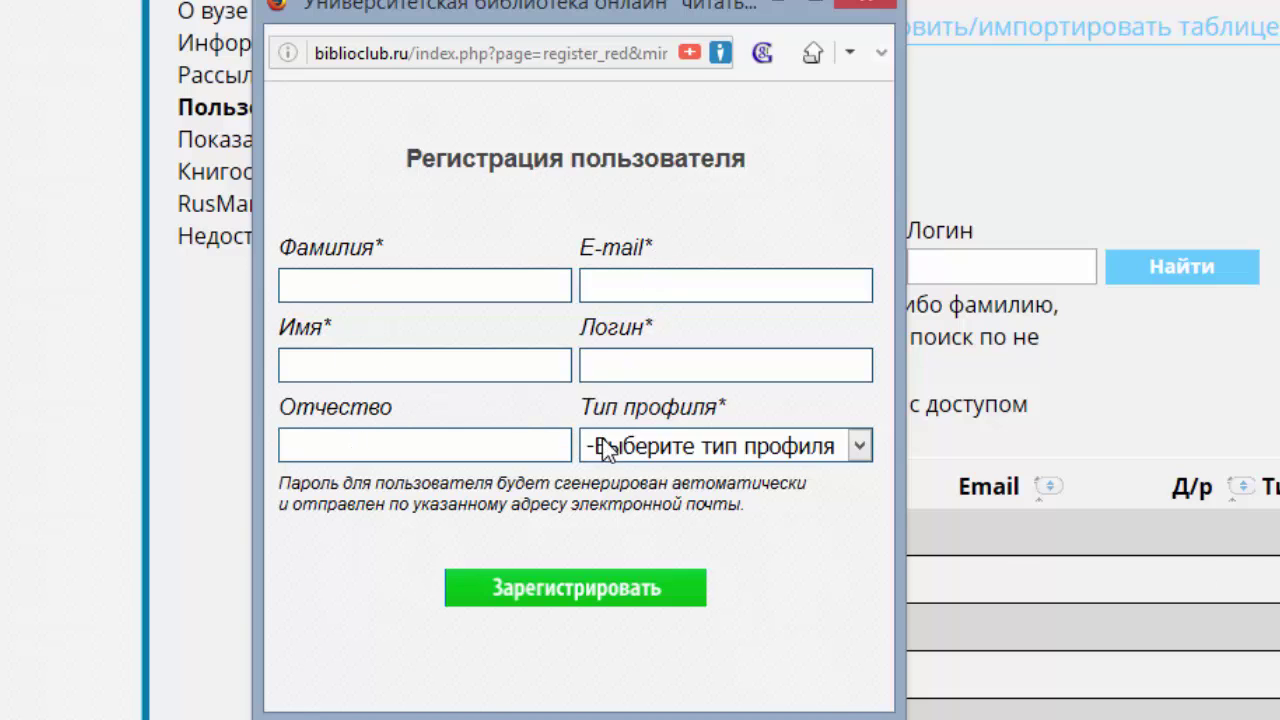
click(860, 447)
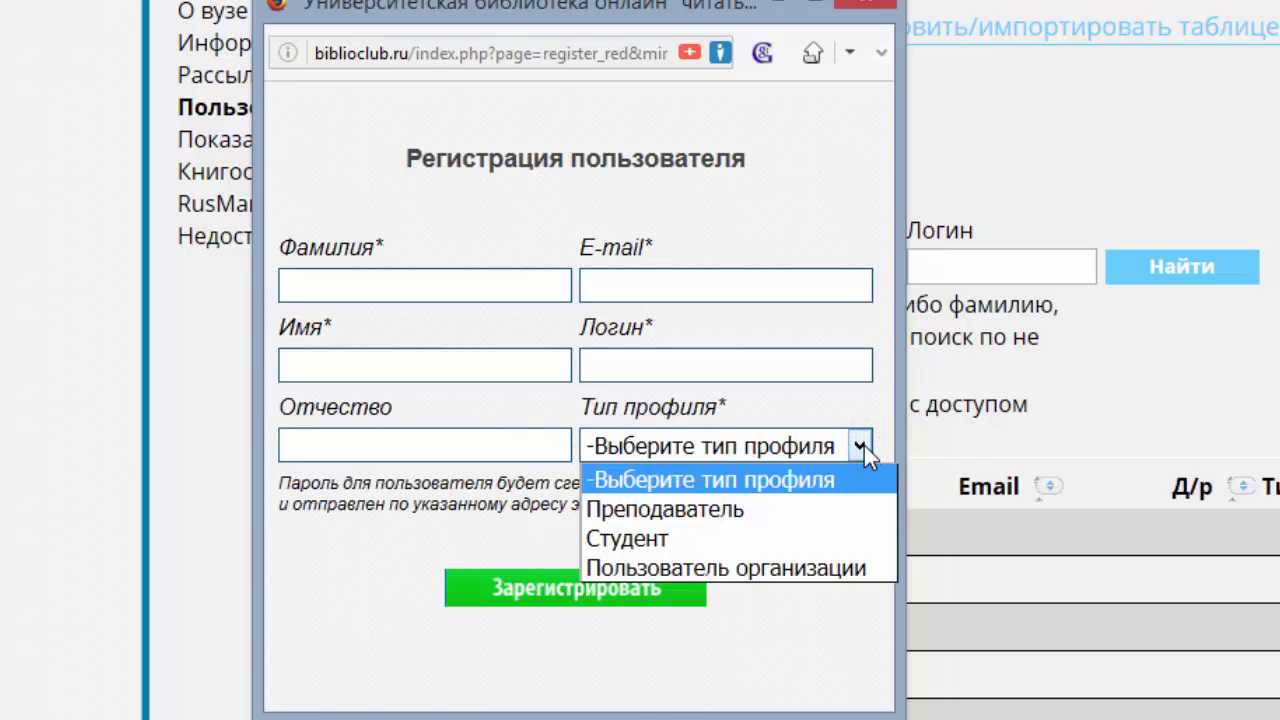
click(862, 446)
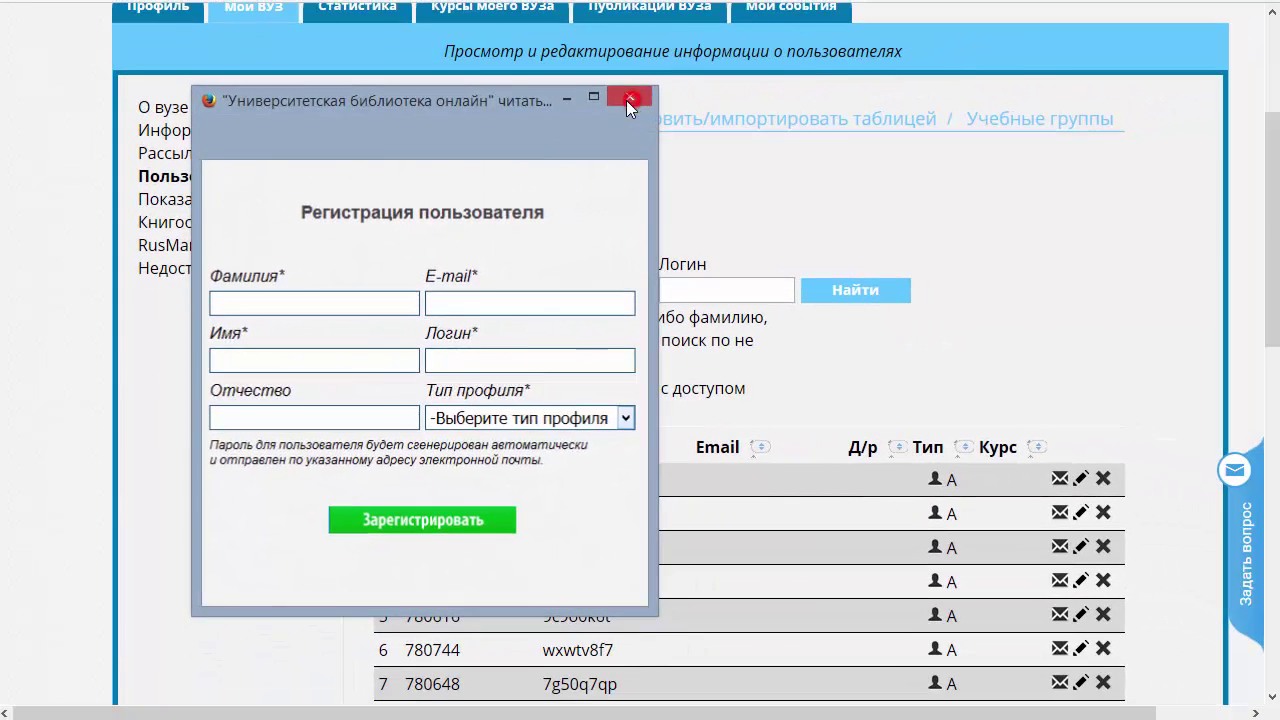
click(629, 100)
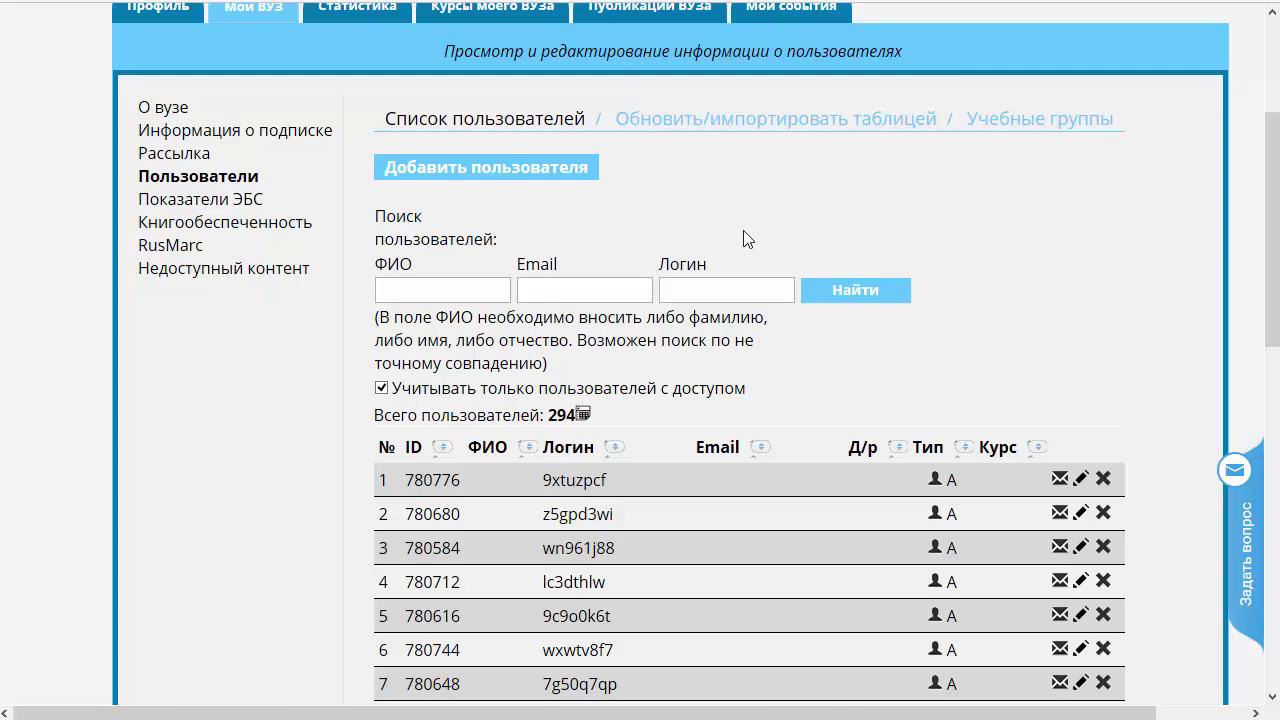
Step: Switch to updating users by table import and read its instructions down to the sample update table
click(721, 113)
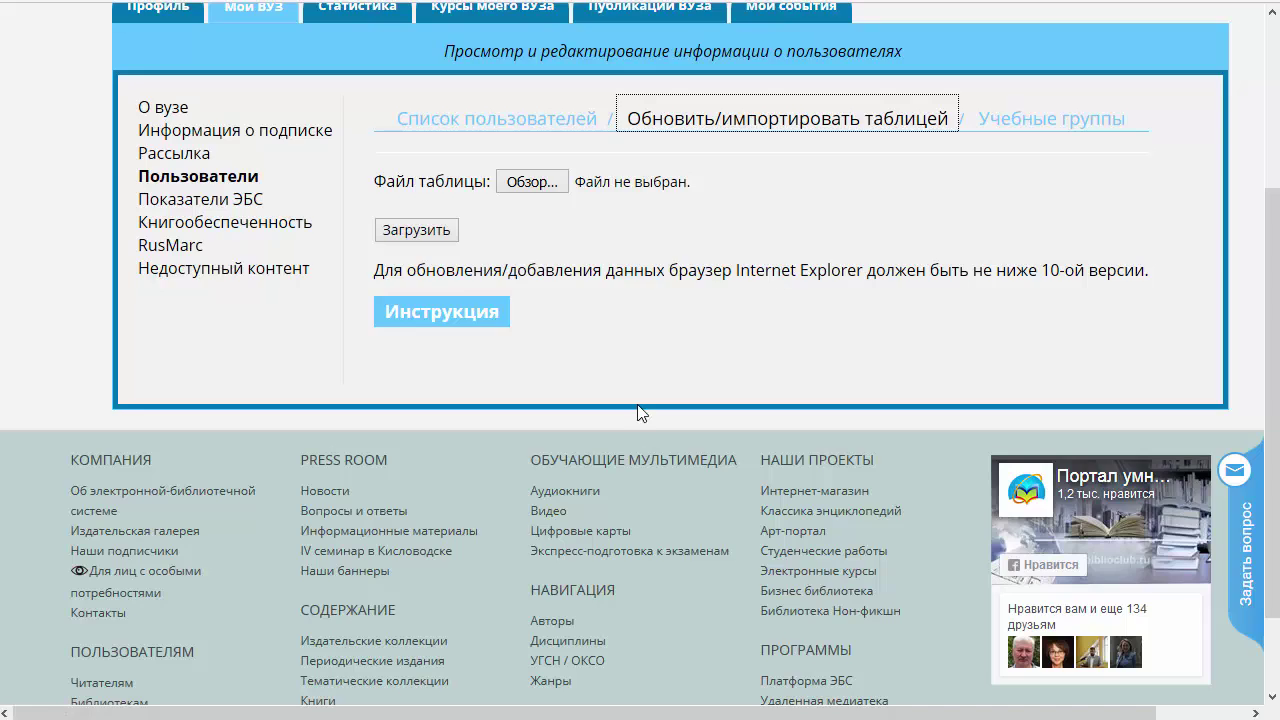
click(459, 308)
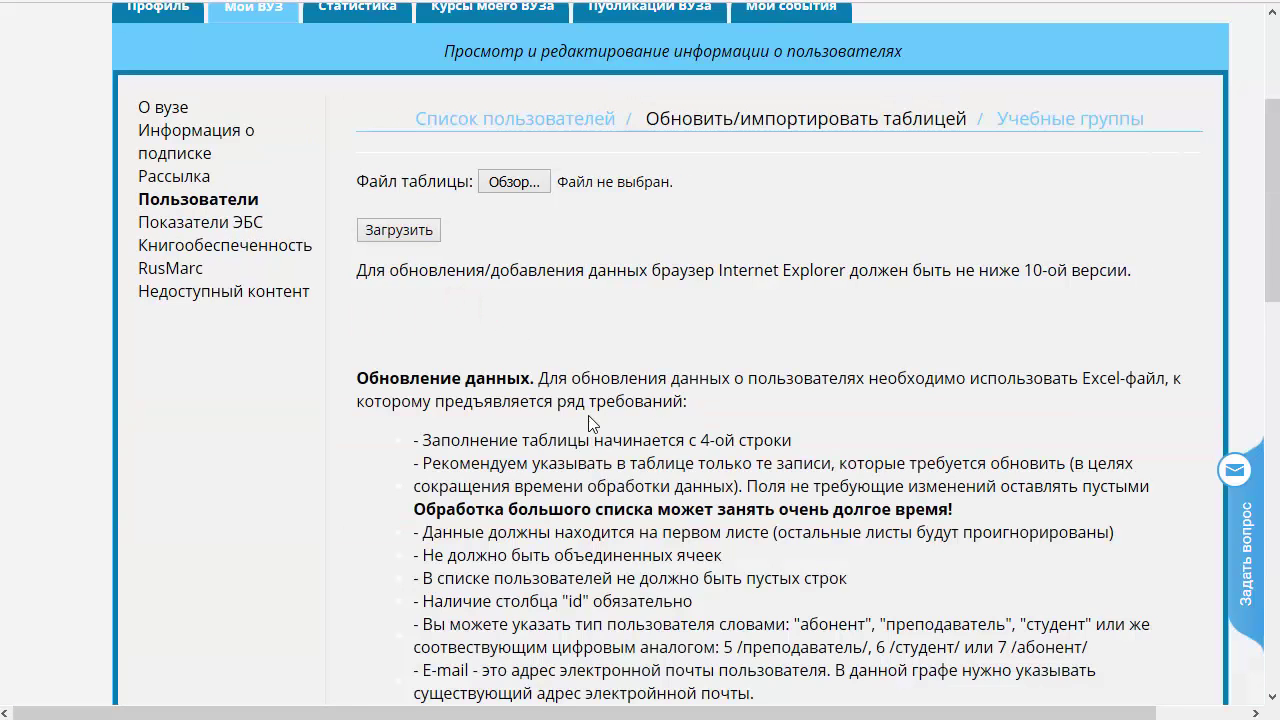
scroll(597, 410, down, 2)
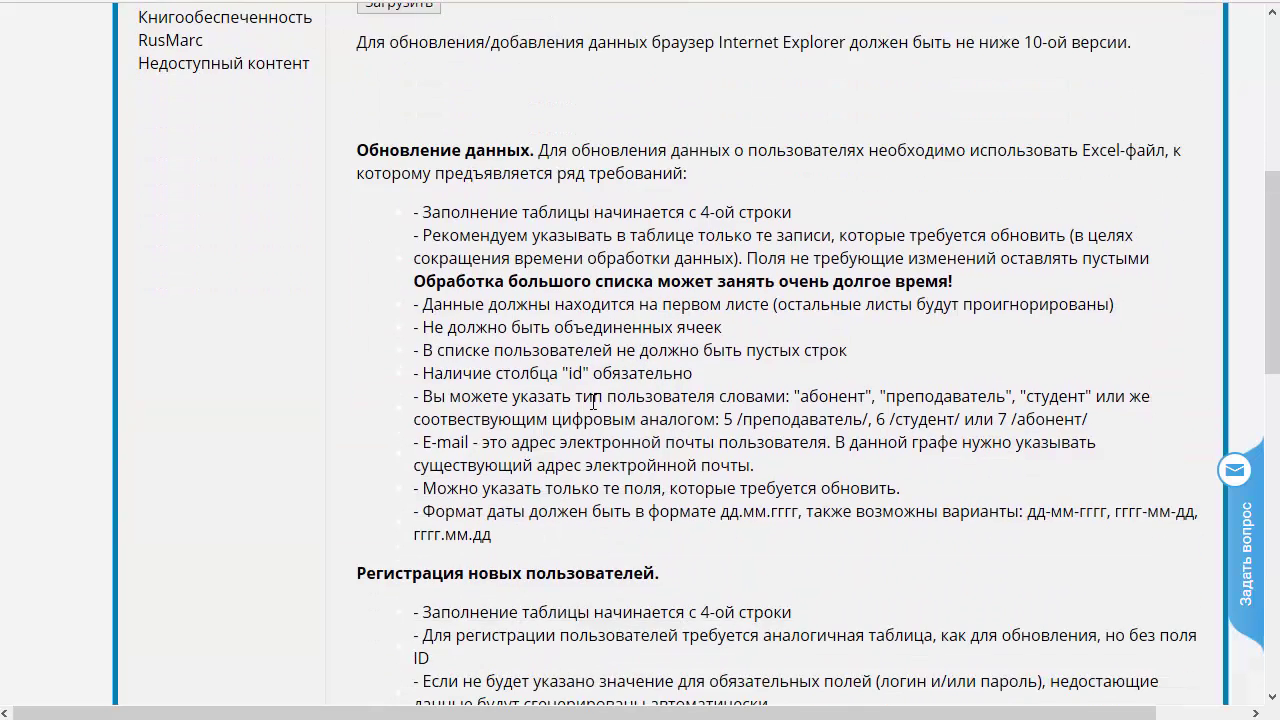
scroll(593, 401, down, 4)
scroll(593, 401, up, 3)
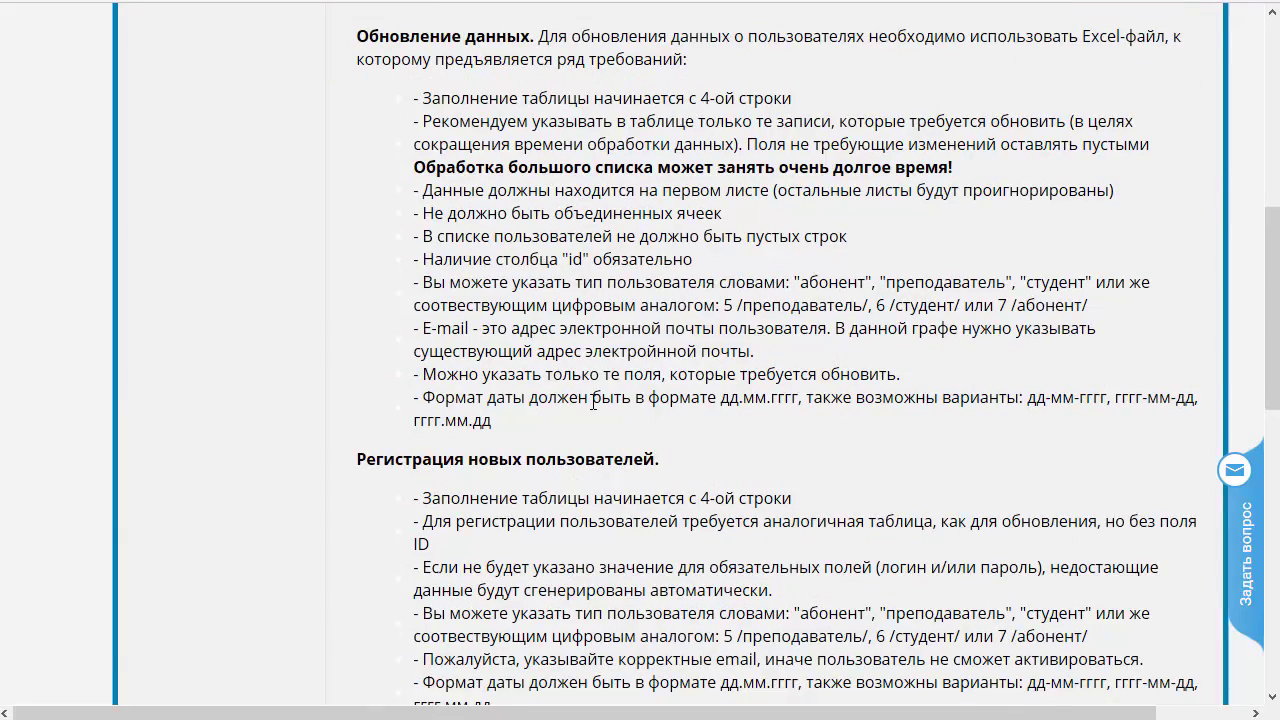
scroll(345, 284, down, 6)
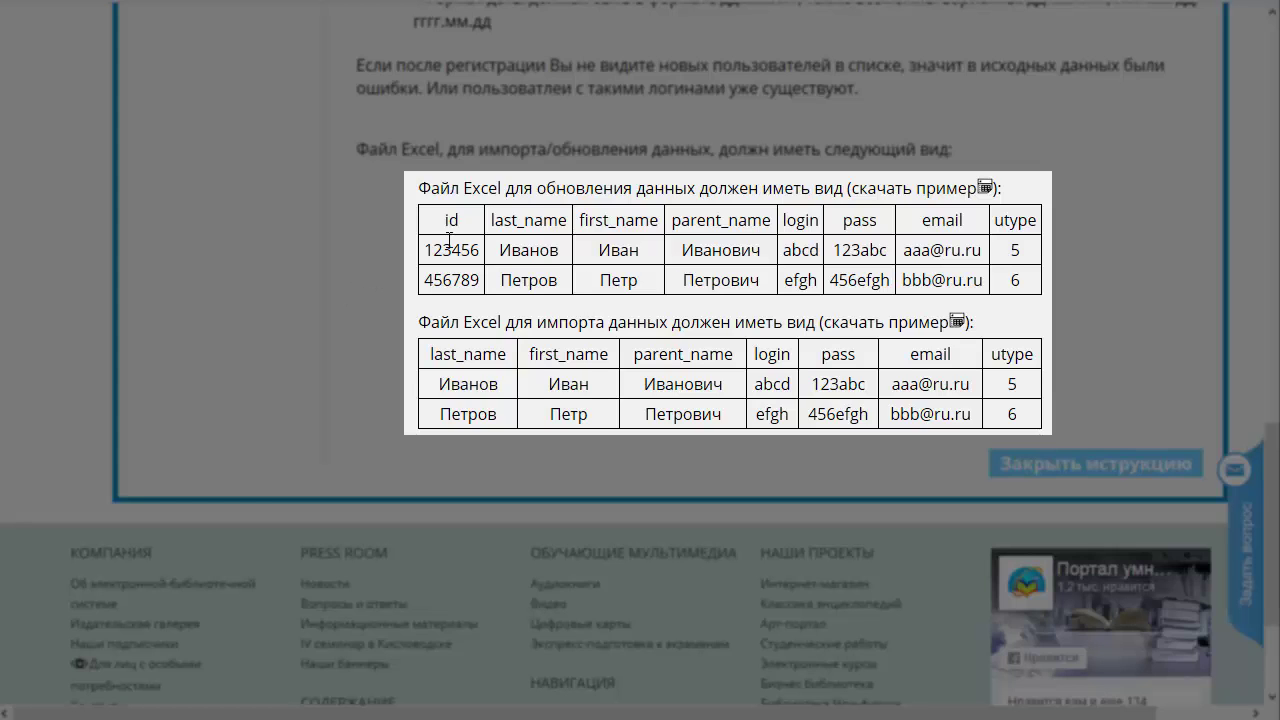
drag(445, 218, 475, 279)
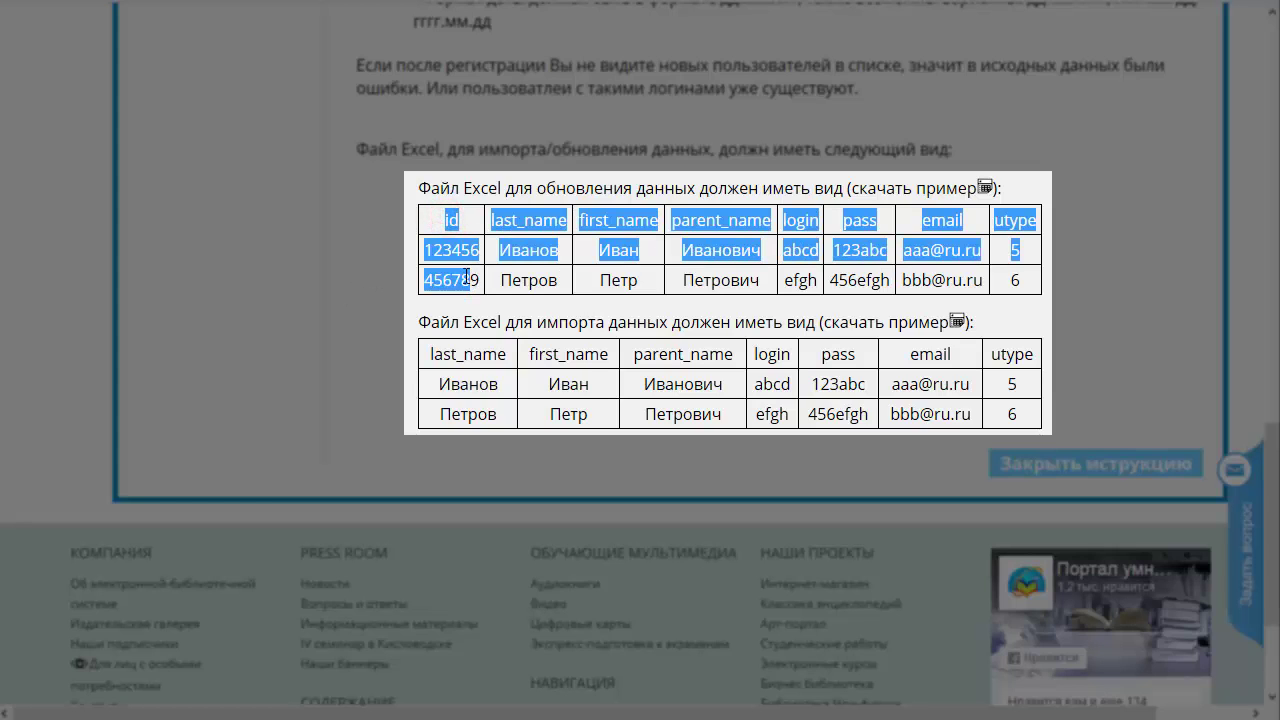
click(466, 280)
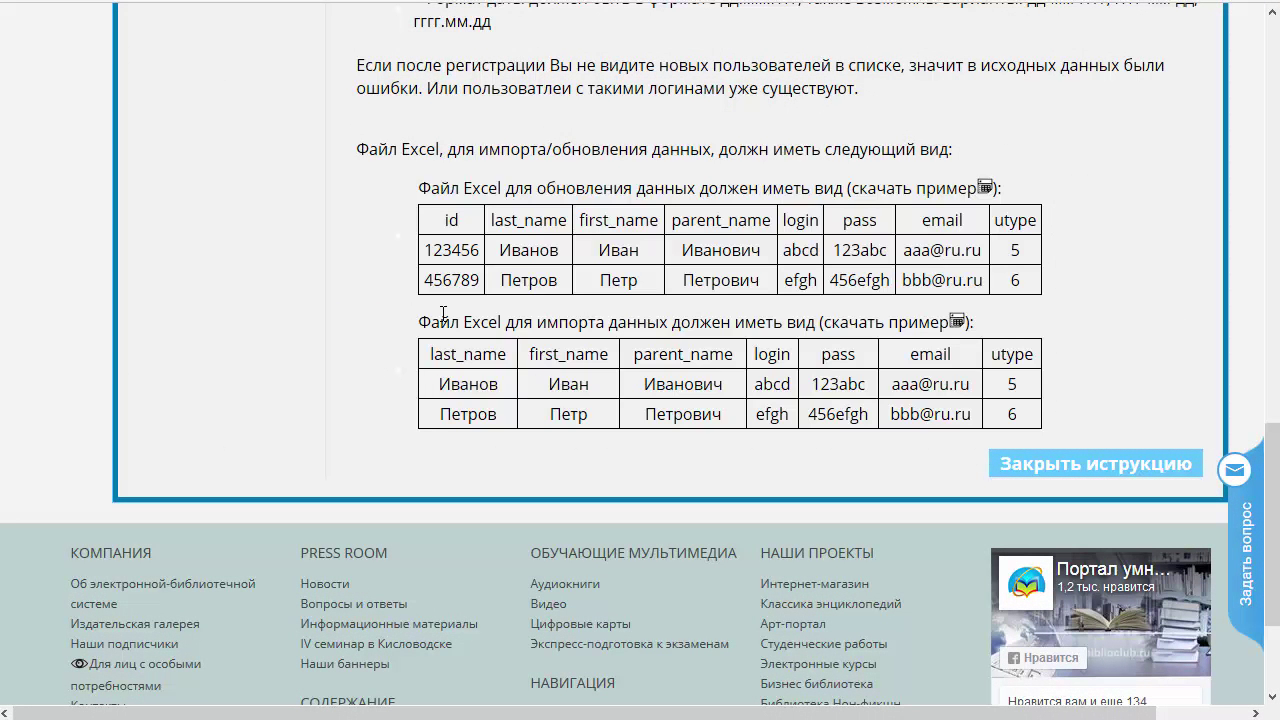
Step: Download the update_list.xlsx-1.xls template and inspect its data area A4:I18 in Excel
click(985, 187)
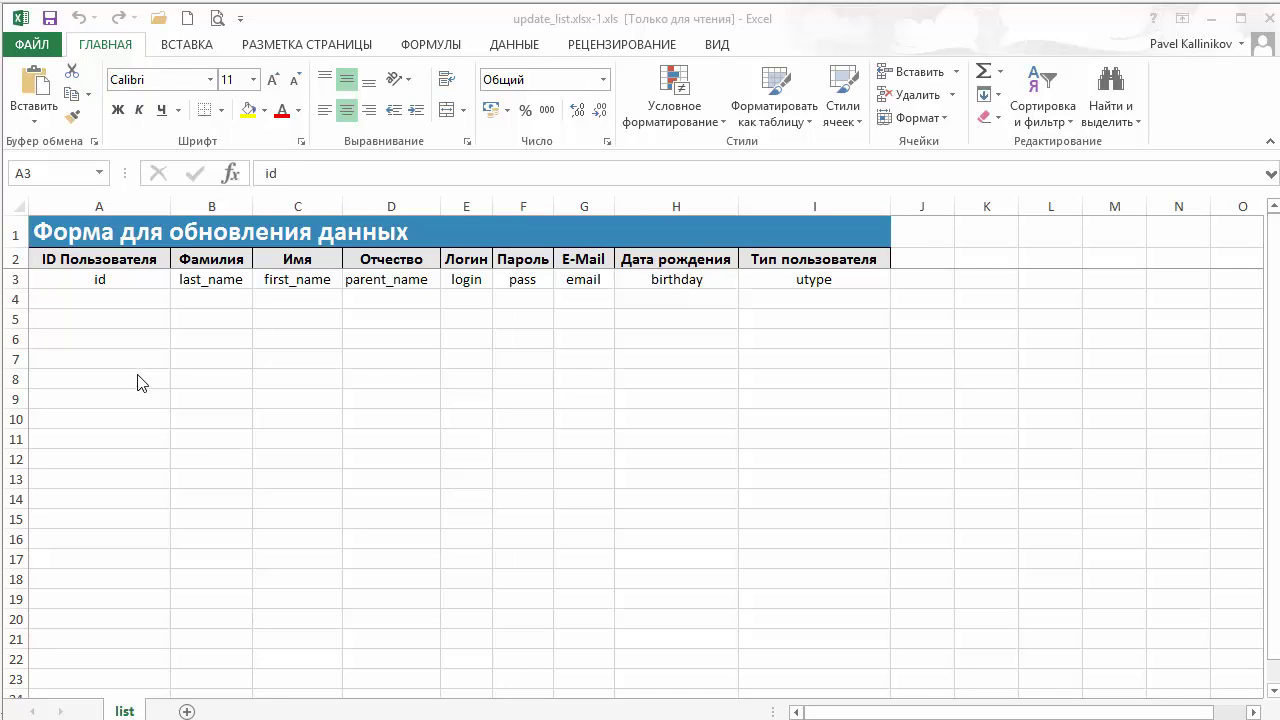
drag(72, 301, 803, 583)
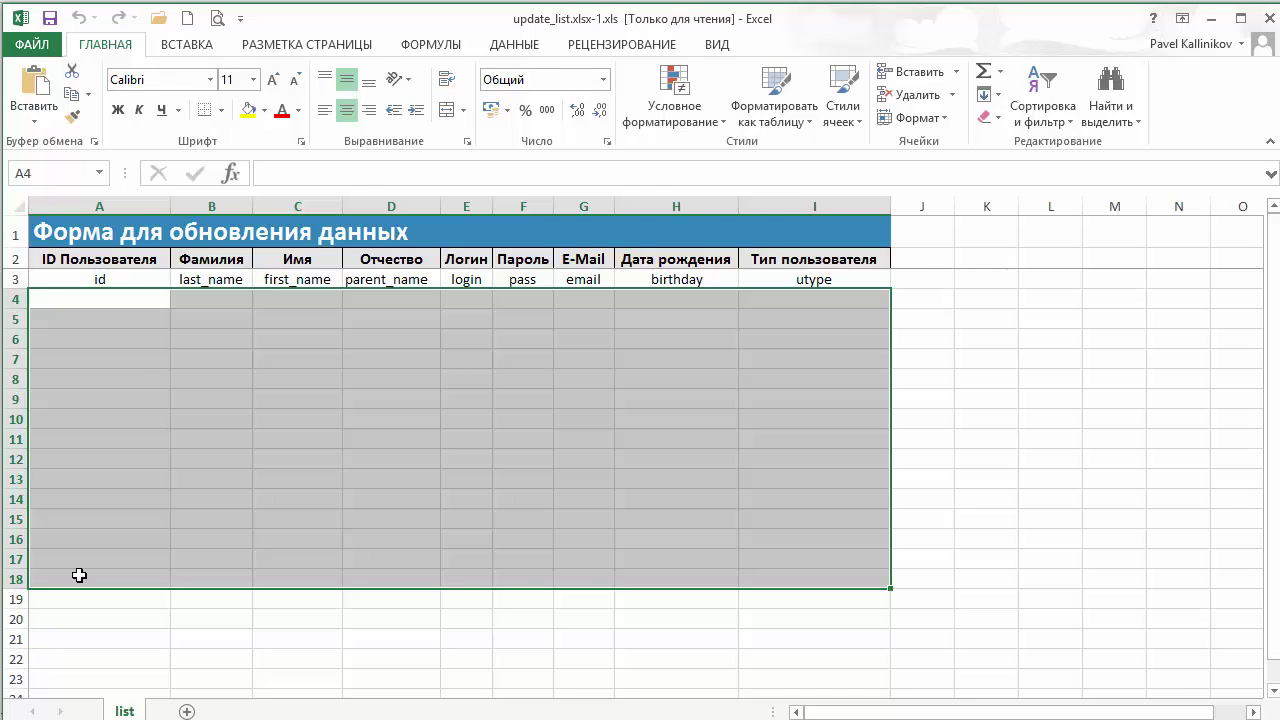
click(1005, 440)
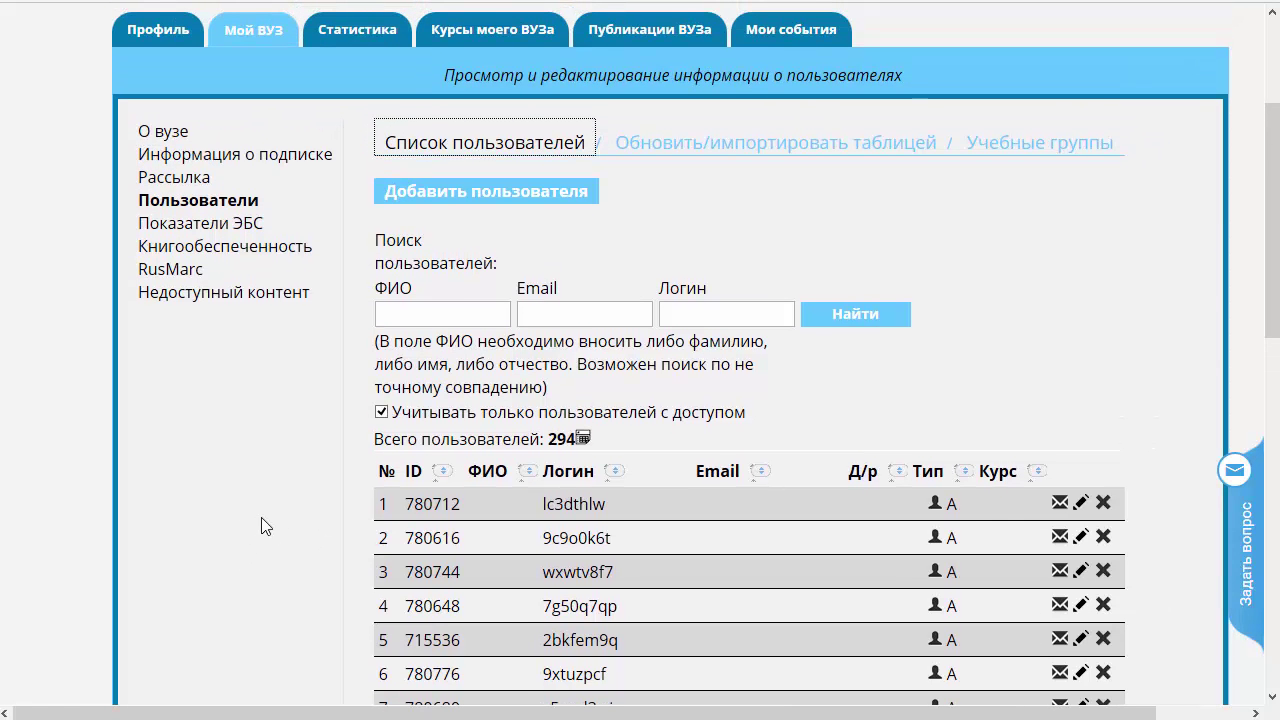
Step: Export the 294-user list to «Список пользователей ЭБС.xlsx» and open it in Excel
scroll(263, 523, down, 2)
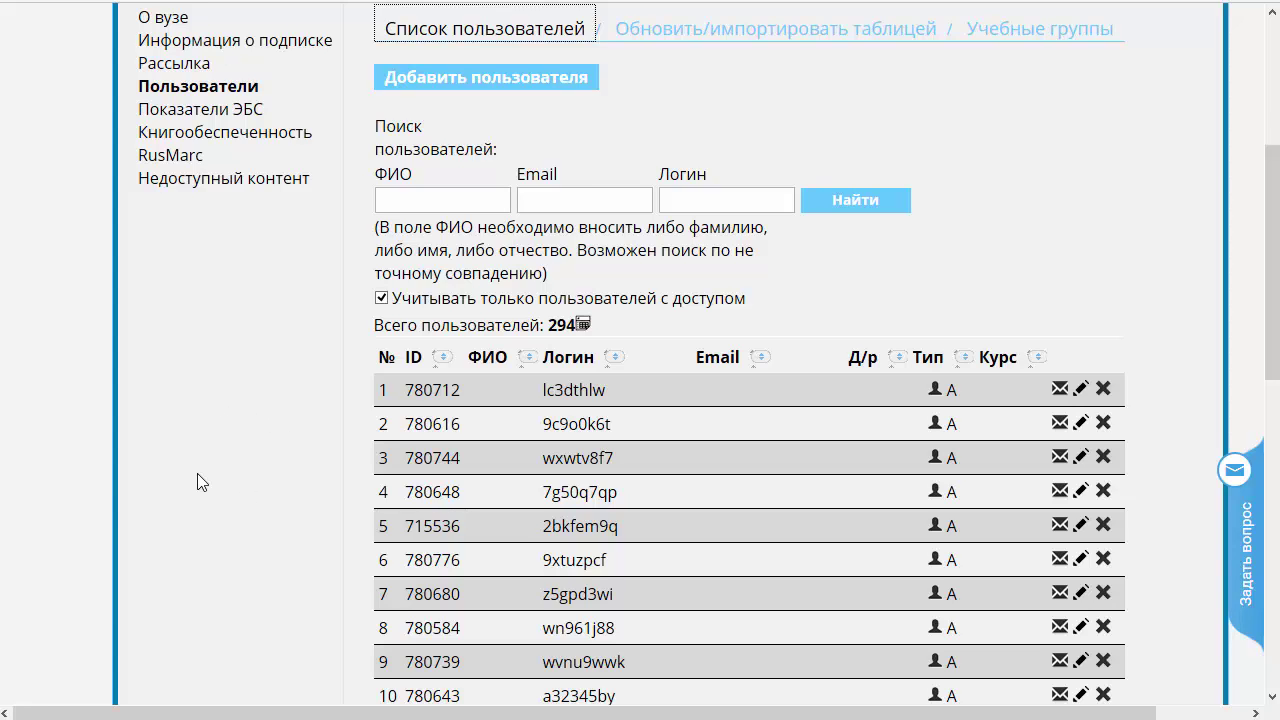
click(583, 325)
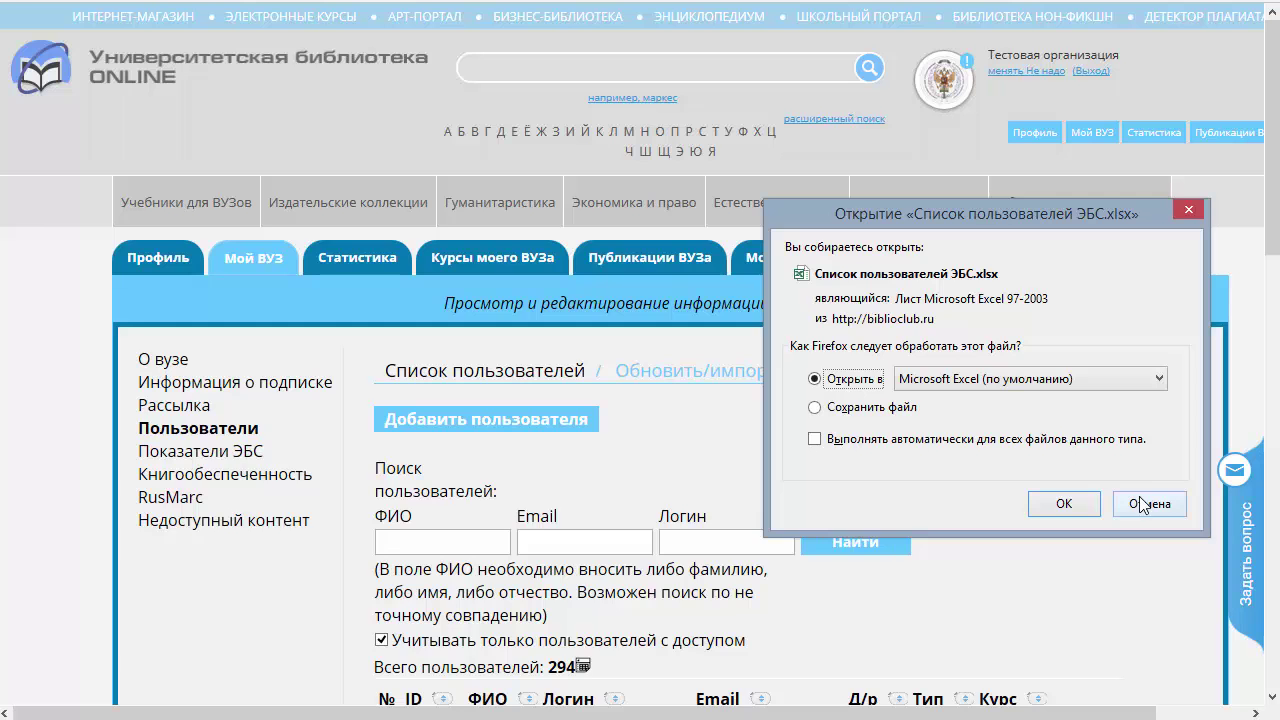
click(1148, 503)
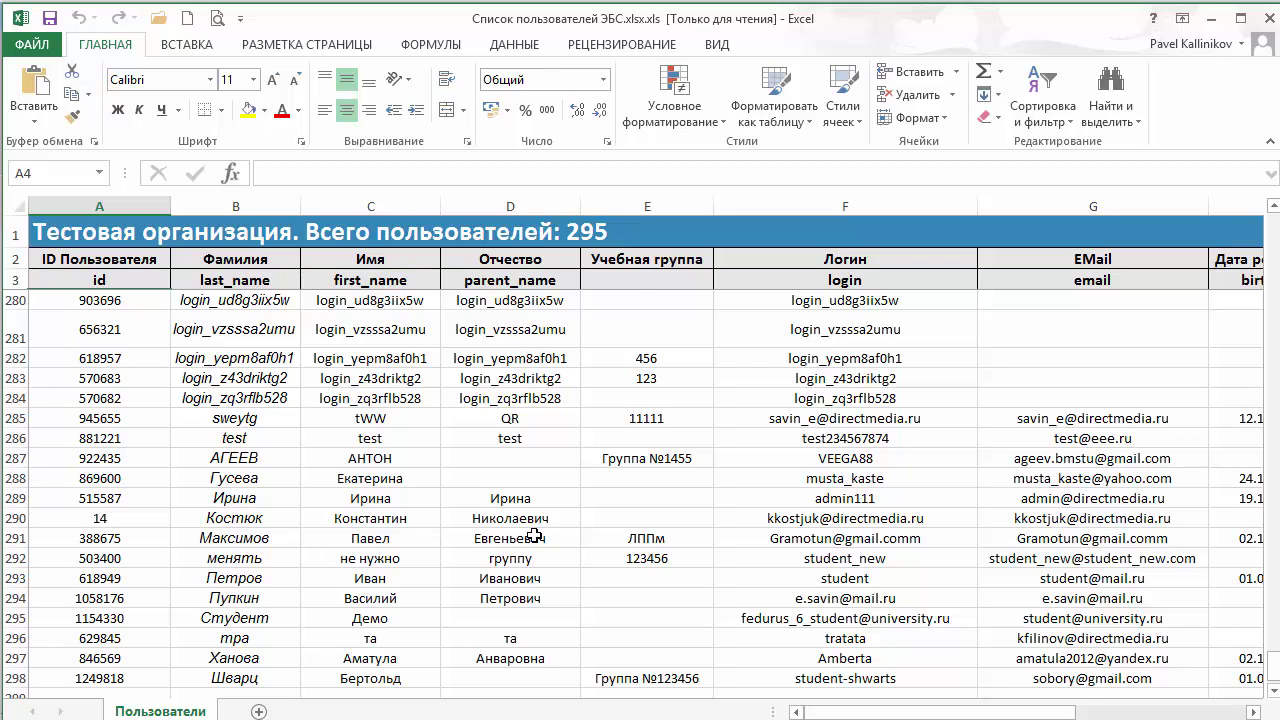
drag(907, 717, 1007, 717)
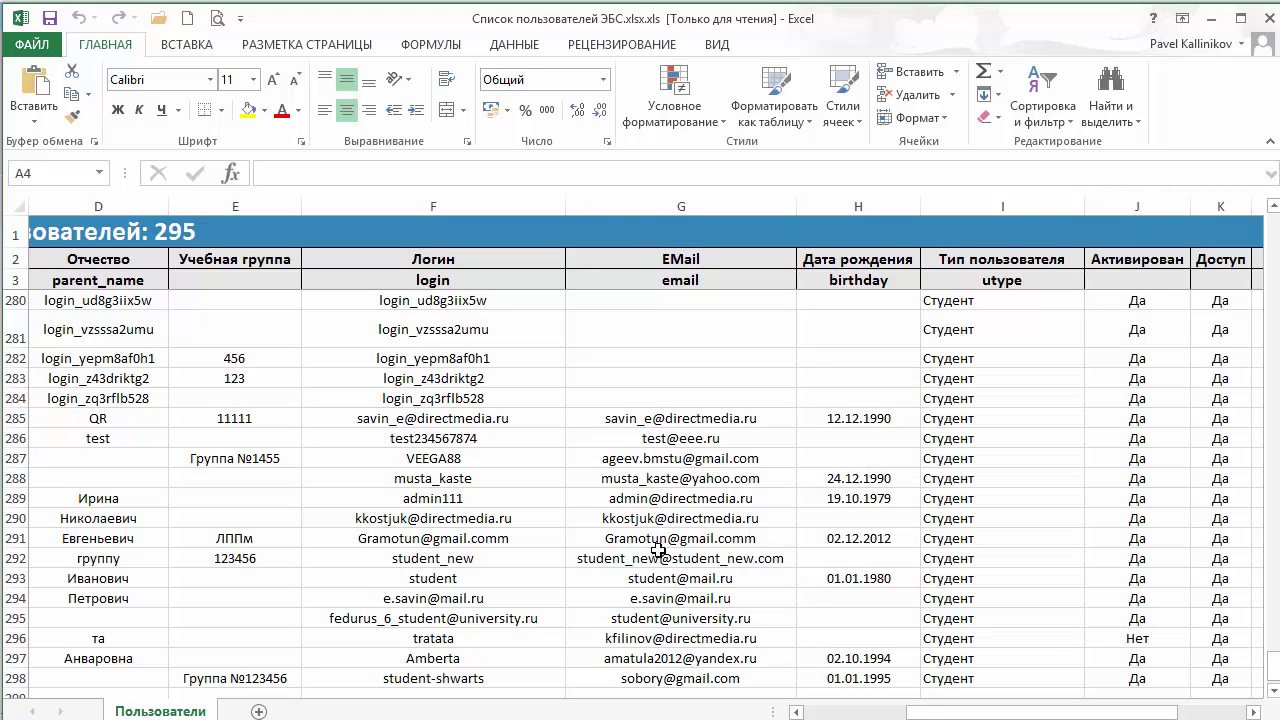
scroll(681, 524, up, 6)
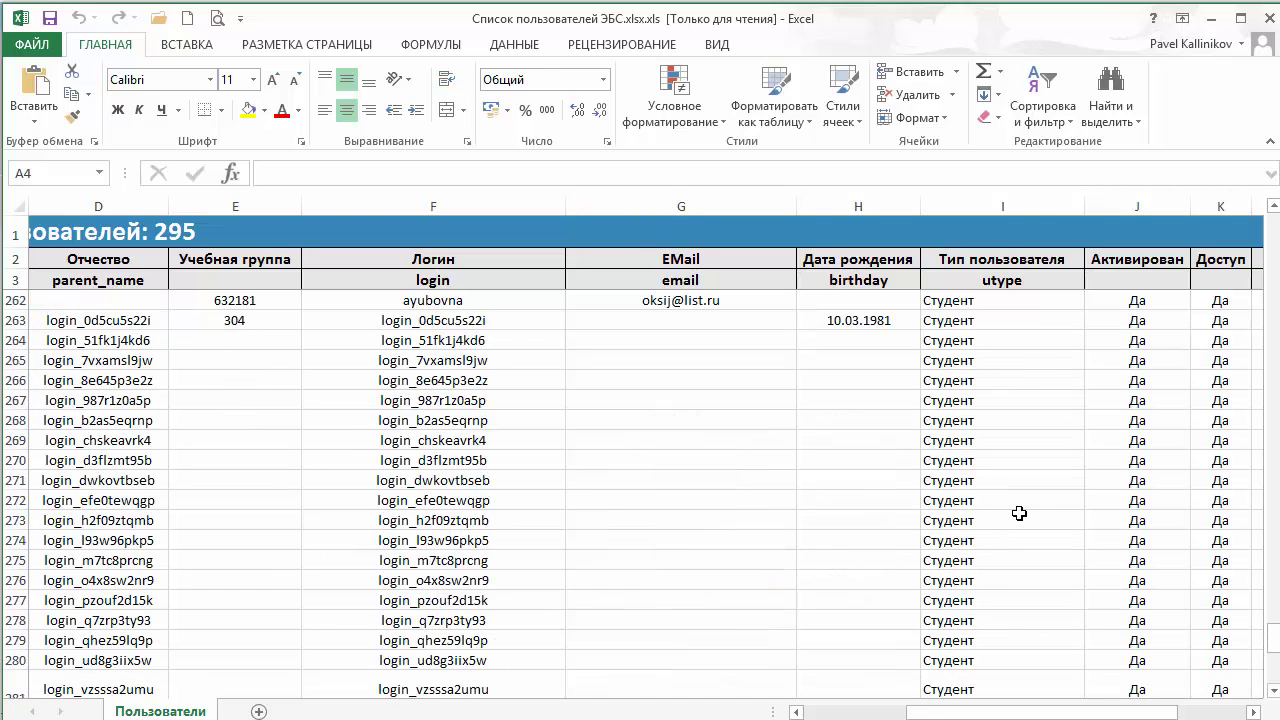
scroll(1019, 513, up, 6)
scroll(1019, 513, up, 13)
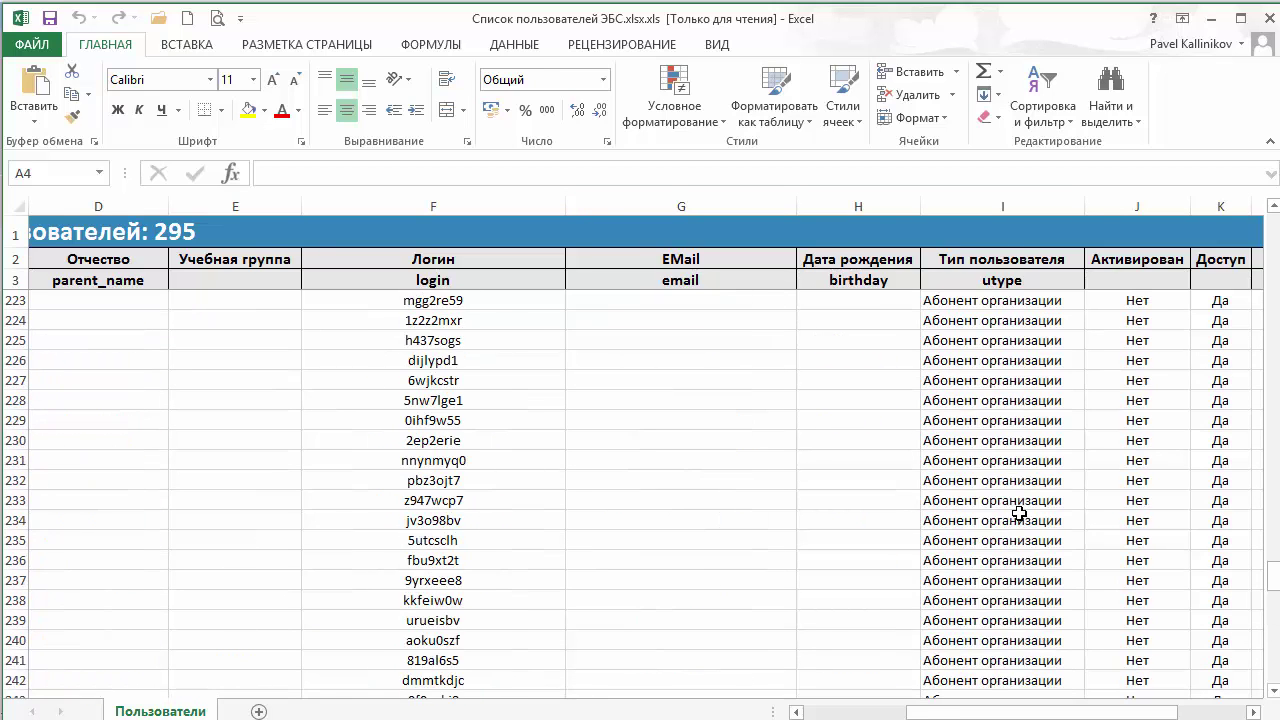
scroll(1019, 513, down, 20)
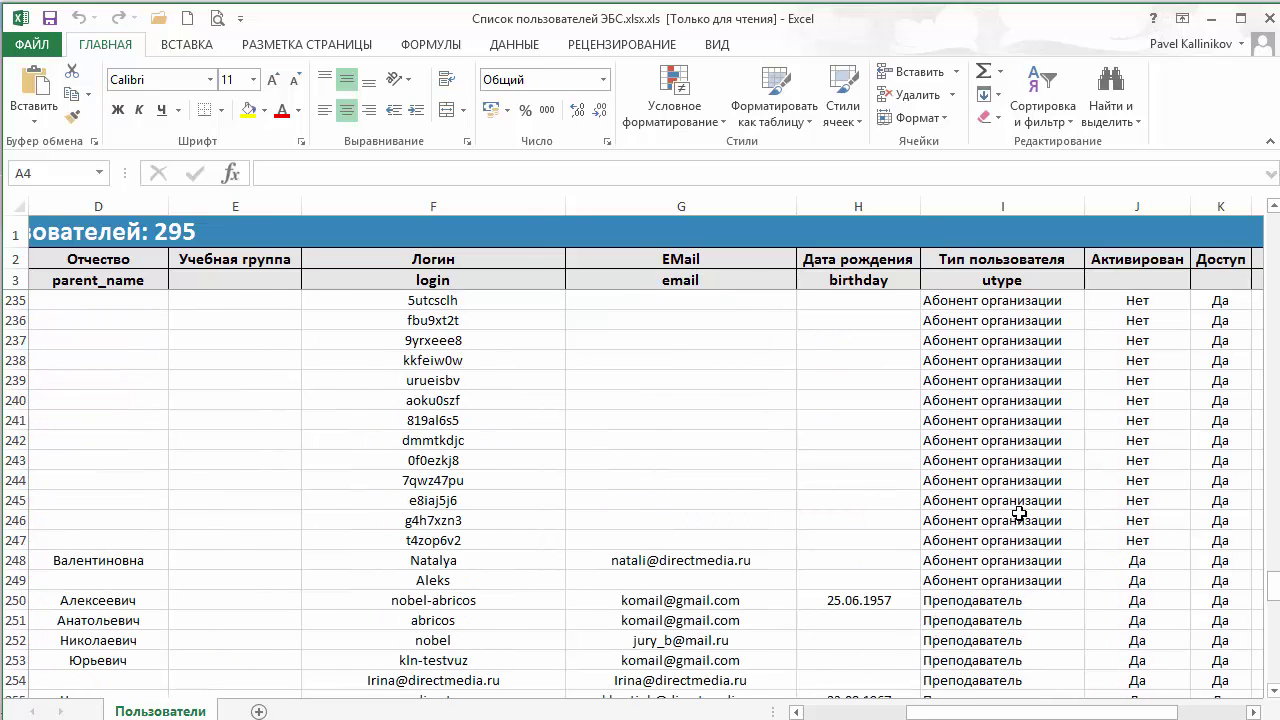
scroll(895, 535, right, 1)
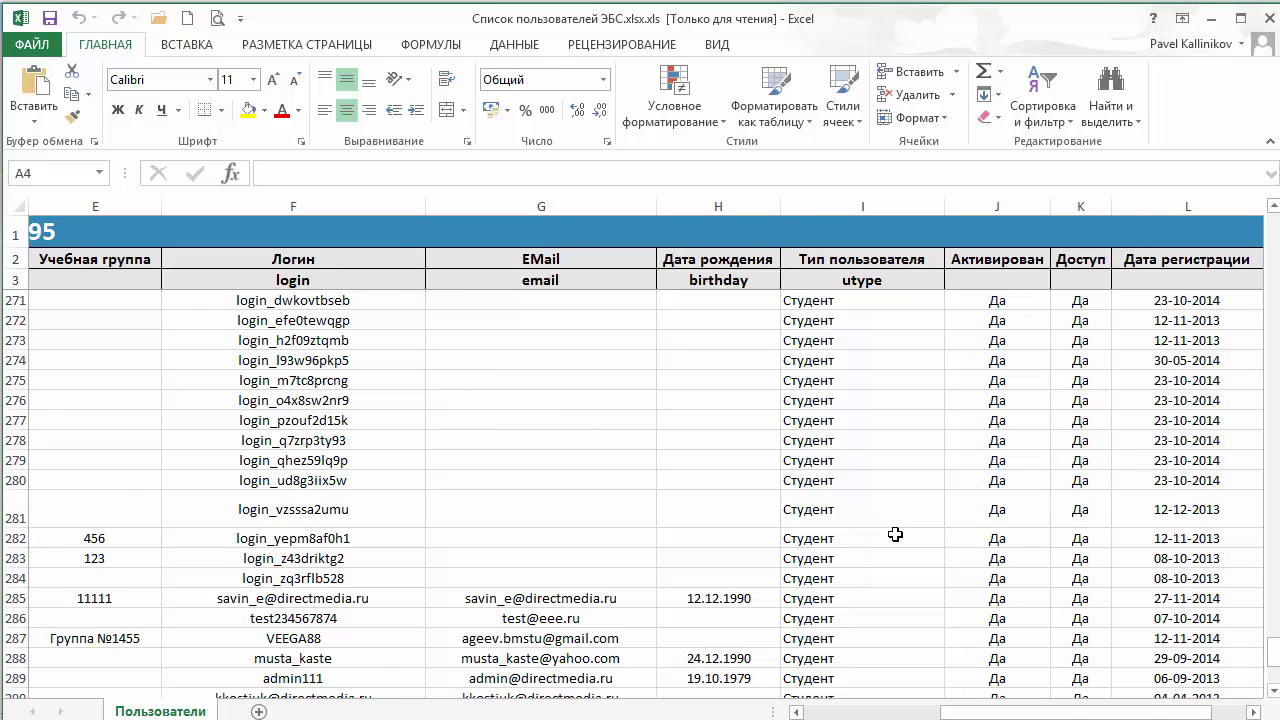
scroll(1054, 551, down, 1)
scroll(1054, 546, up, 5)
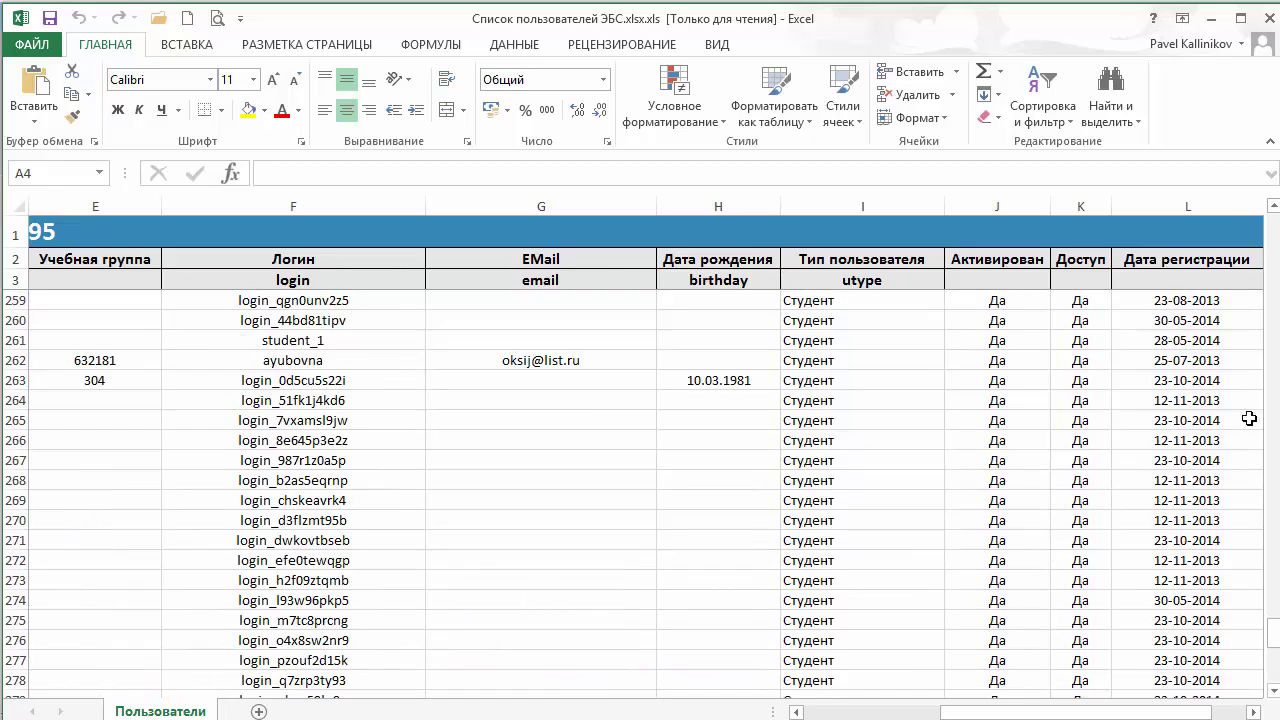
scroll(1210, 417, down, 5)
scroll(1210, 417, up, 20)
scroll(1210, 417, down, 20)
scroll(1210, 417, up, 6)
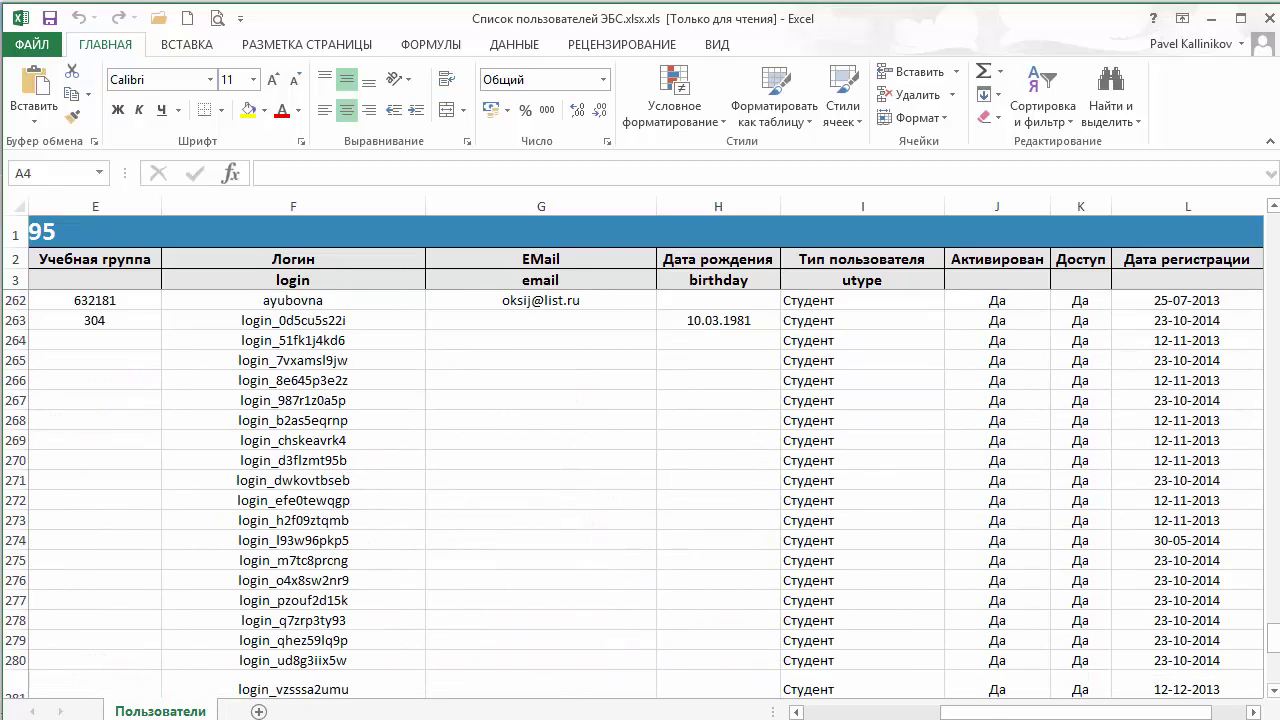
drag(995, 712, 857, 712)
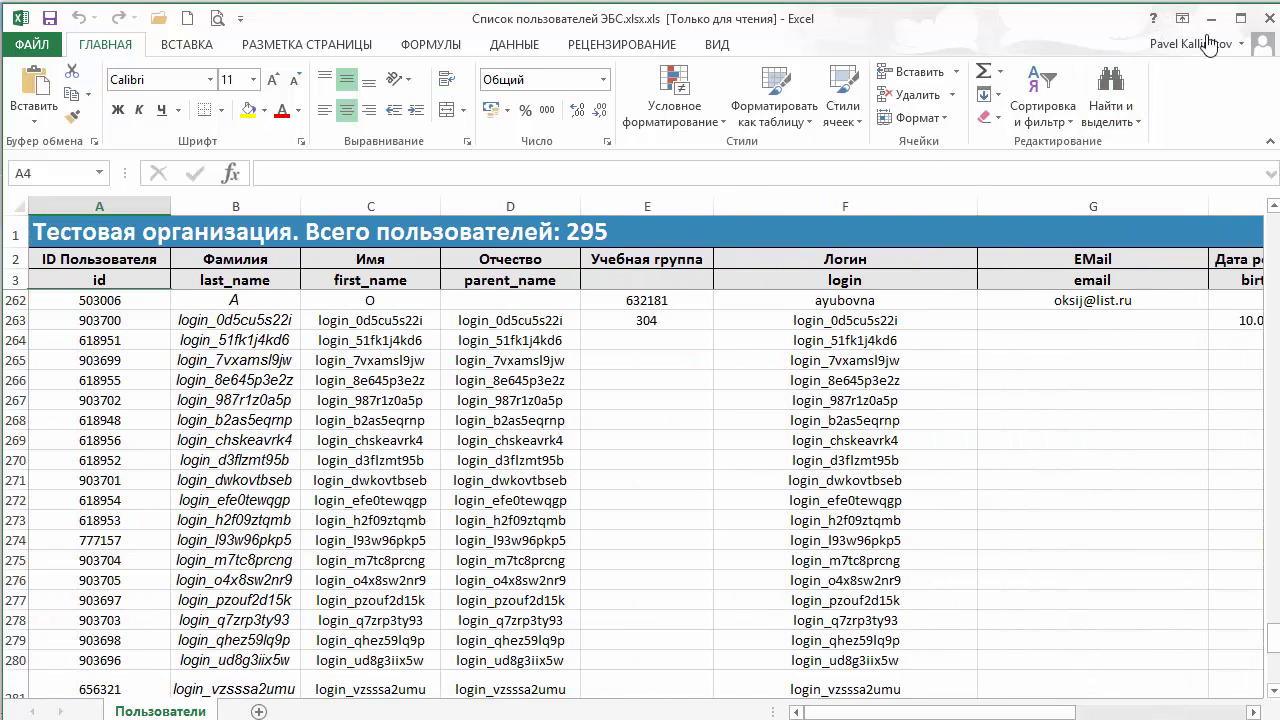
Step: Close the exported spreadsheet and scroll through the 294-user list in the browser
click(1264, 20)
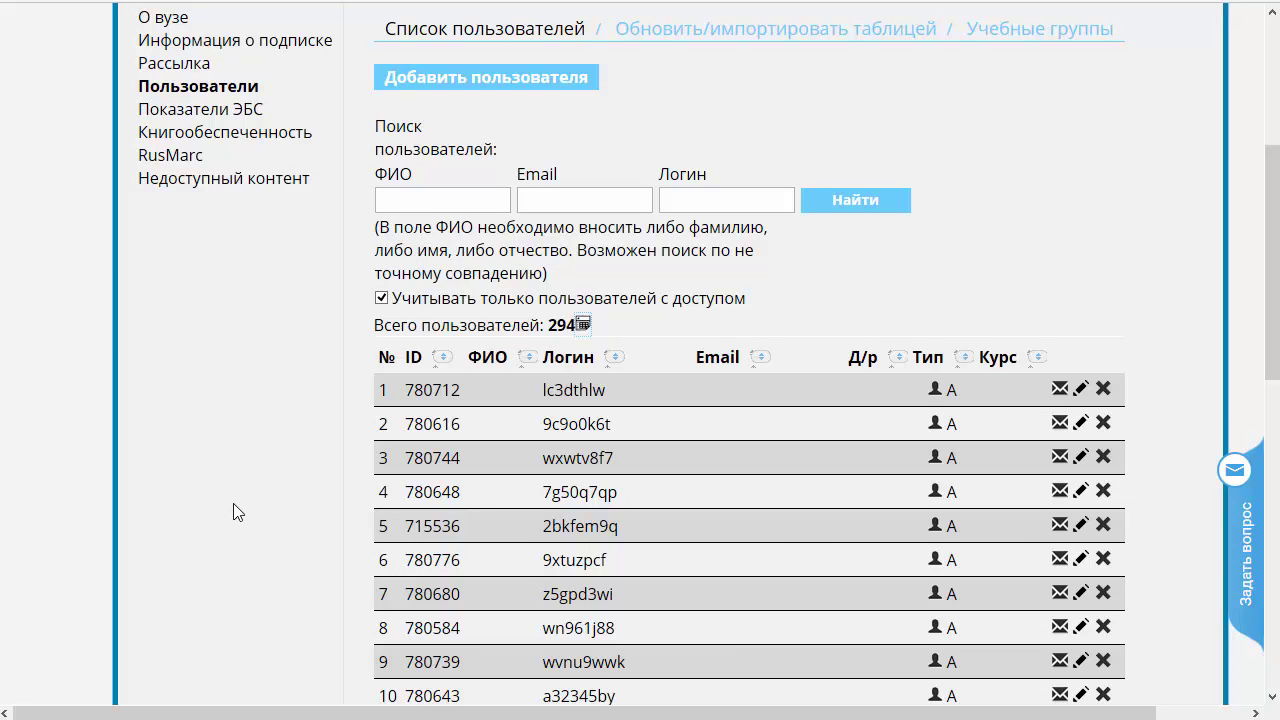
scroll(296, 626, up, 3)
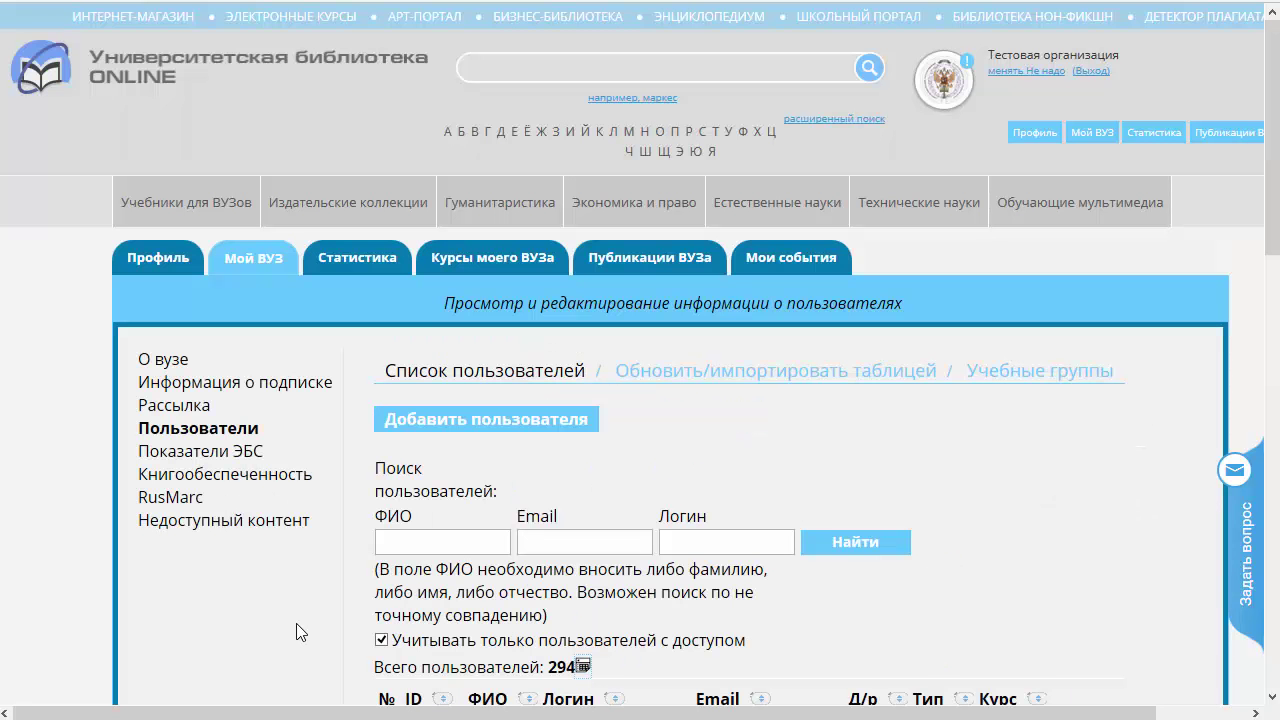
scroll(296, 623, down, 4)
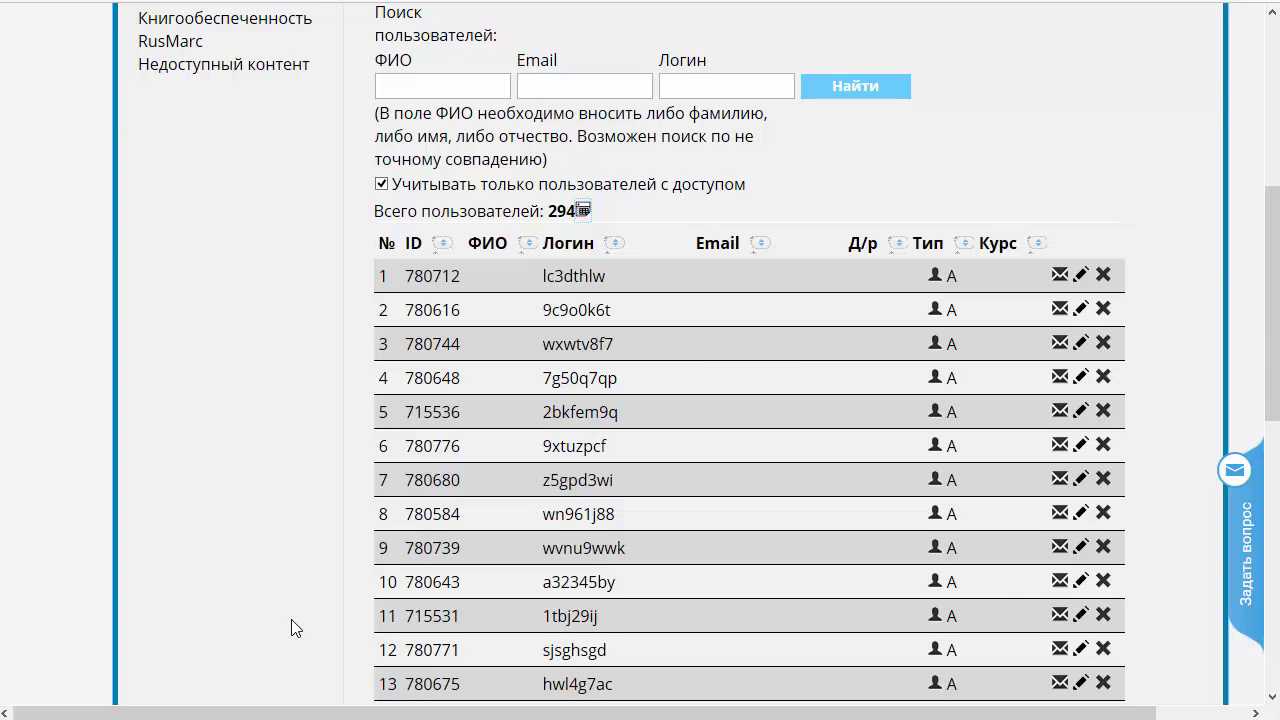
scroll(291, 628, up, 2)
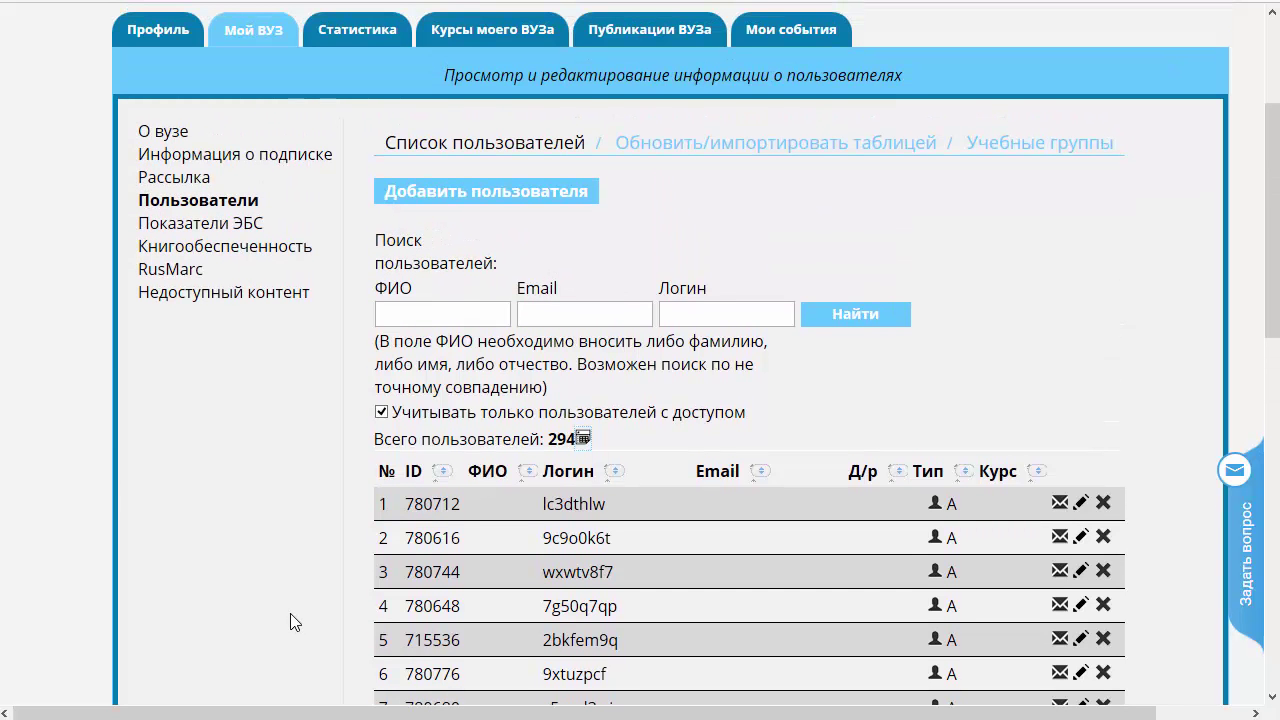